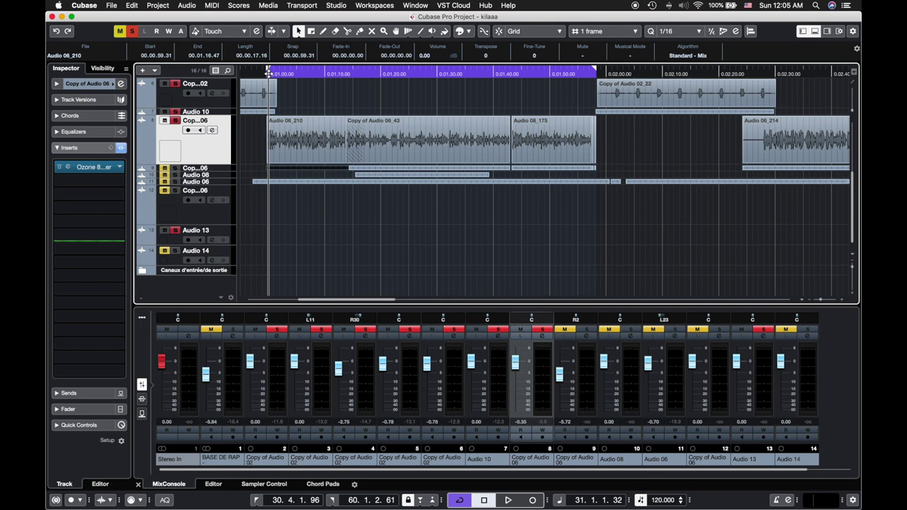
Step: Zoom in on the start of the Audio 06_210 clip and play the vocal from there without effects
drag(269, 73, 268, 74)
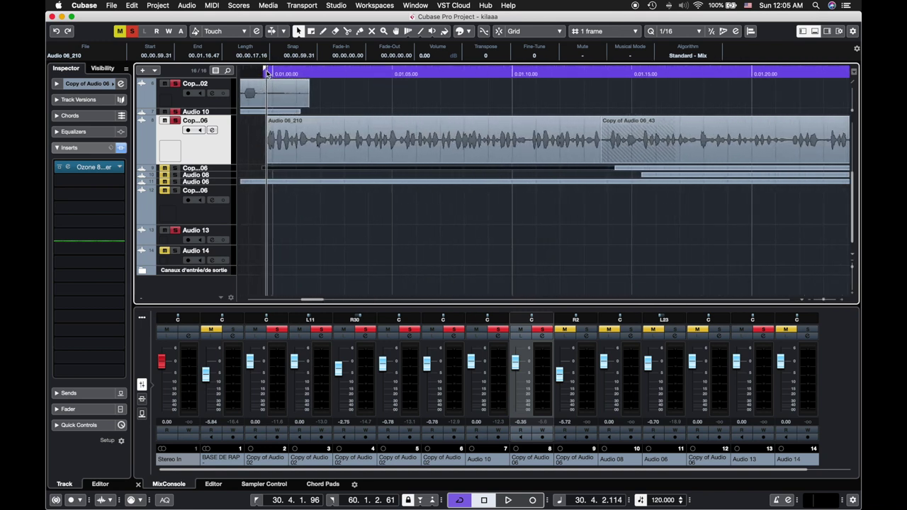
click(265, 77)
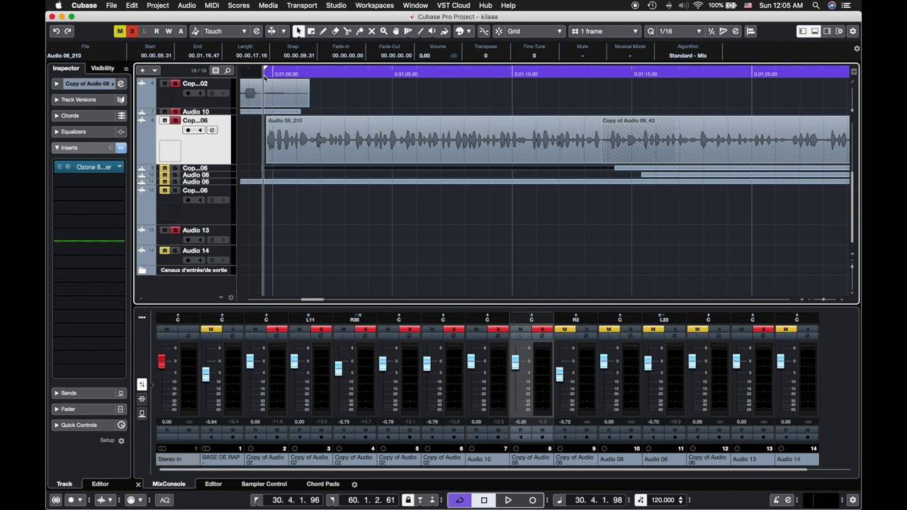
key(space)
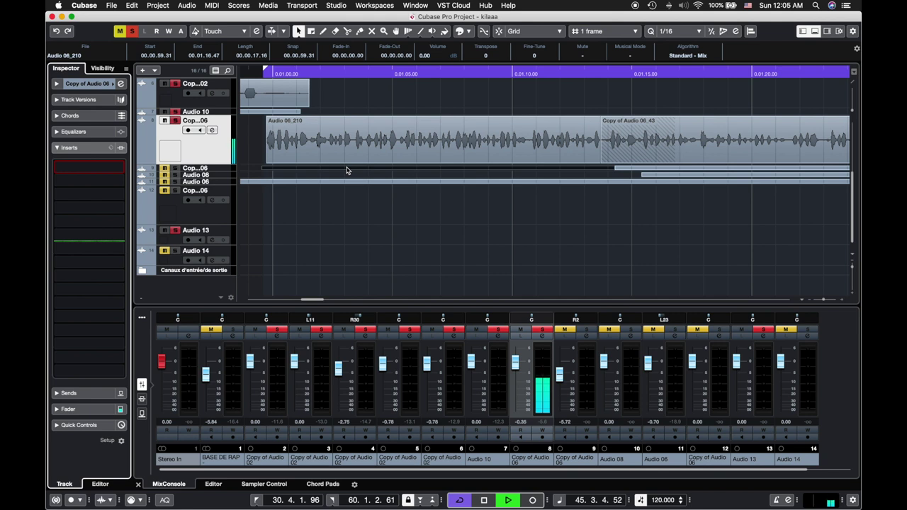
key(space)
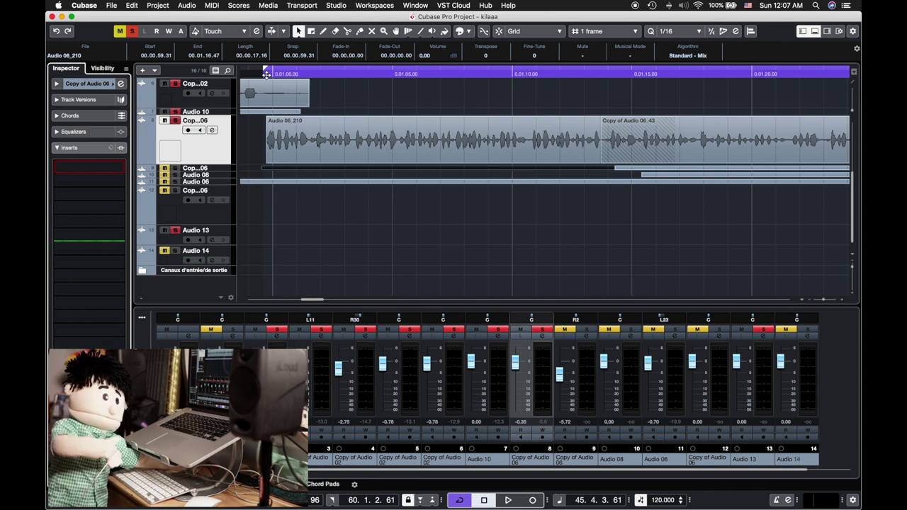
Step: Insert Ozone 8 Equalizer in the first insert slot of the Copy of Audio 06 track and reposition its window
click(120, 169)
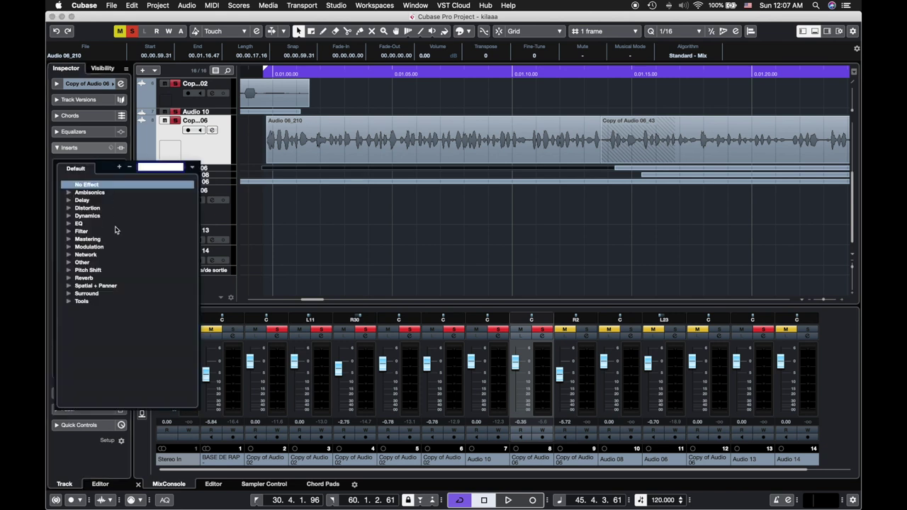
click(68, 224)
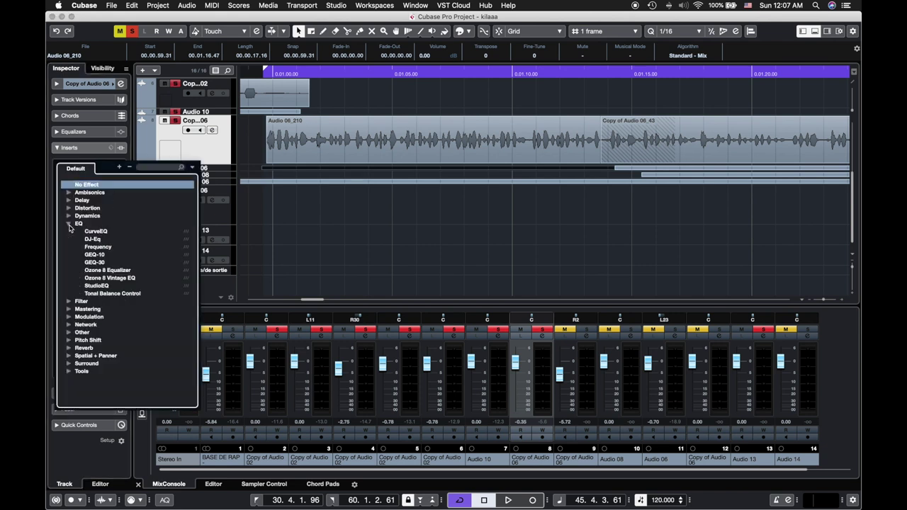
click(112, 273)
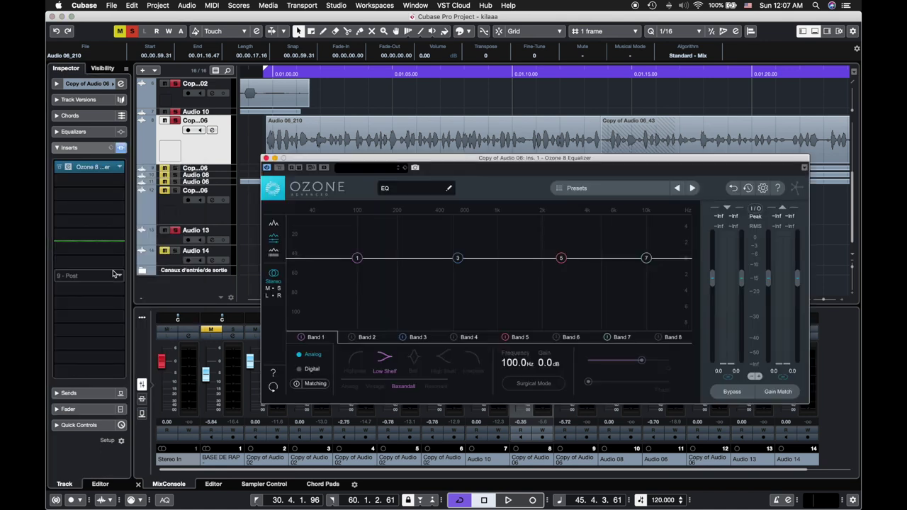
drag(522, 163, 341, 115)
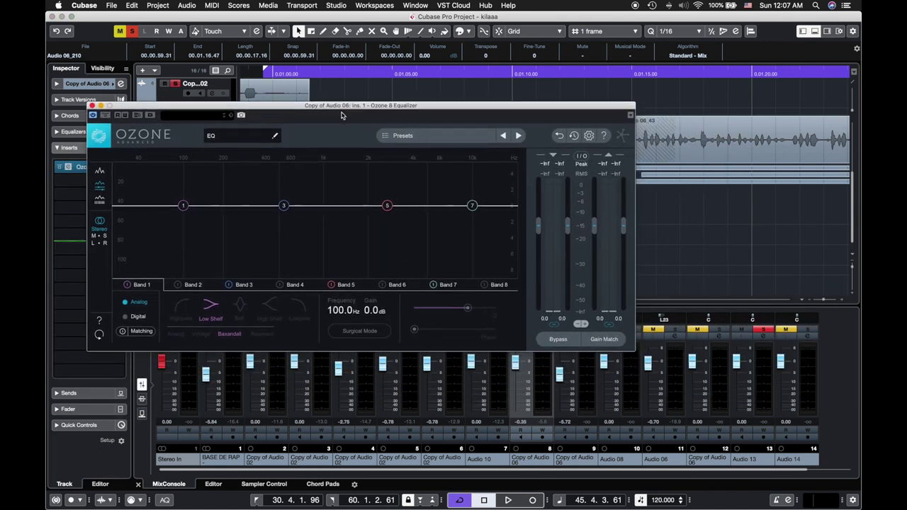
drag(279, 114, 286, 133)
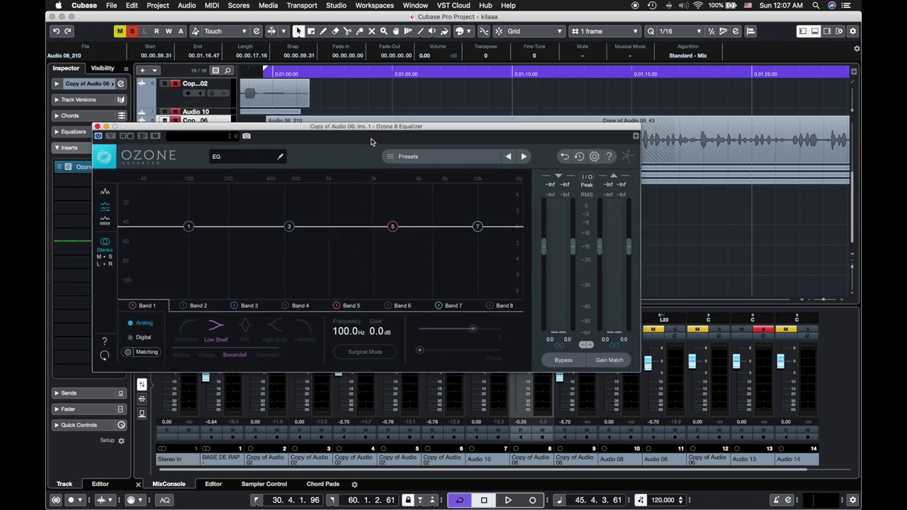
drag(369, 132, 389, 129)
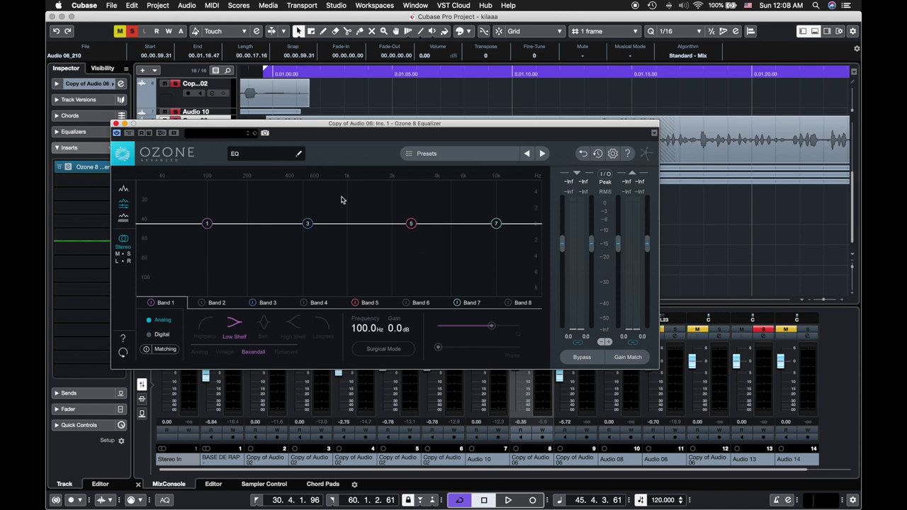
Step: Play the vocal through the equalizer to view its spectrum, and switch Band 1 to a Highpass filter
key(space)
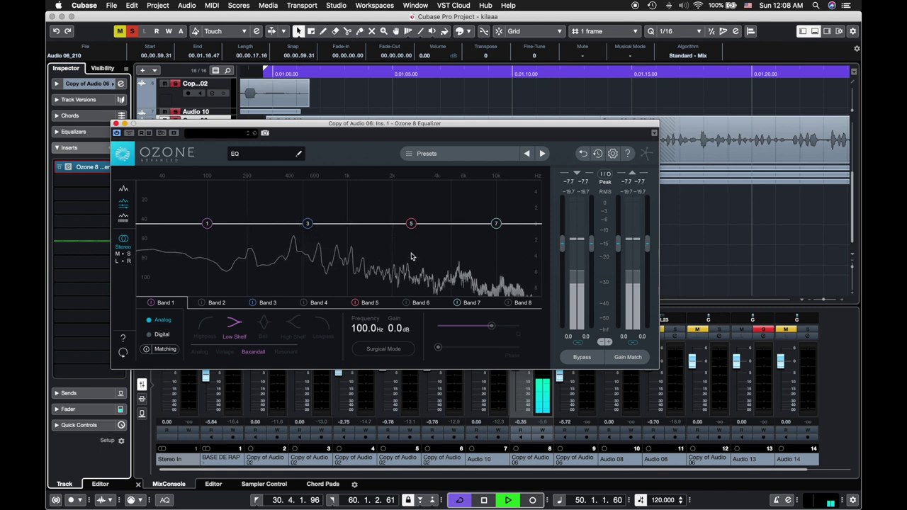
key(space)
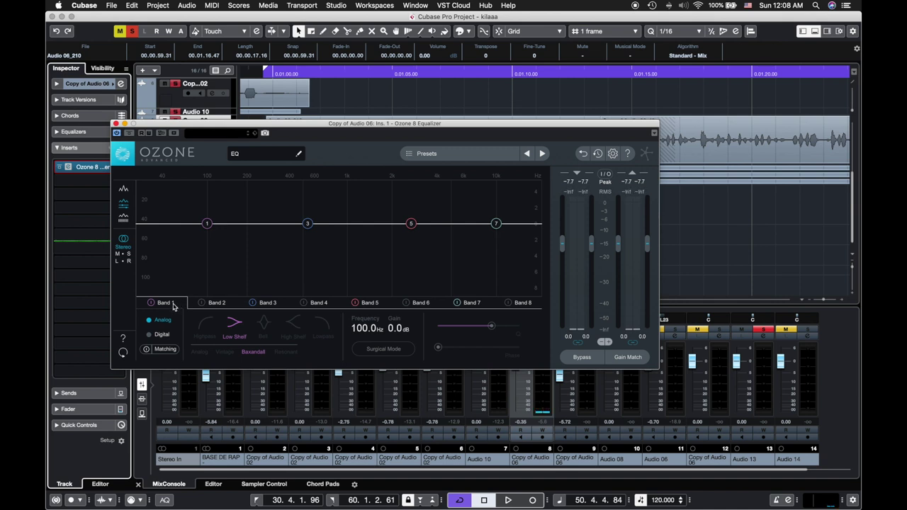
click(204, 327)
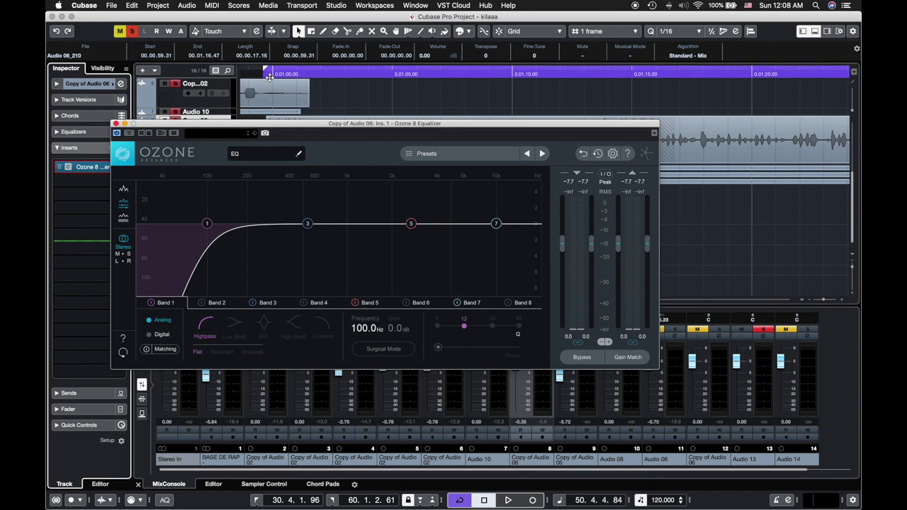
Step: Unmute the backing beat on track 1 and, during playback, raise Band 1's highpass frequency to 195.5 Hz
scroll(274, 85, up, 4)
scroll(275, 87, right, 2)
scroll(275, 86, down, 4)
scroll(275, 87, up, 5)
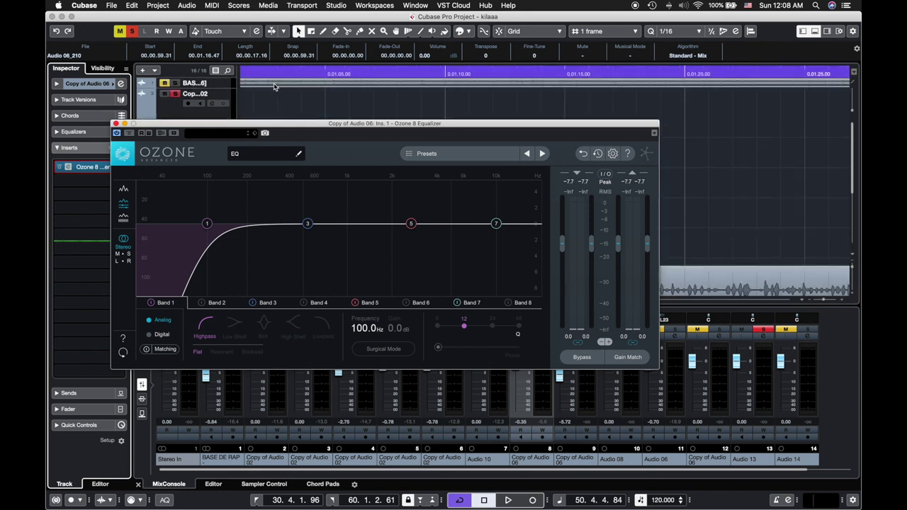
click(165, 84)
double_click(300, 74)
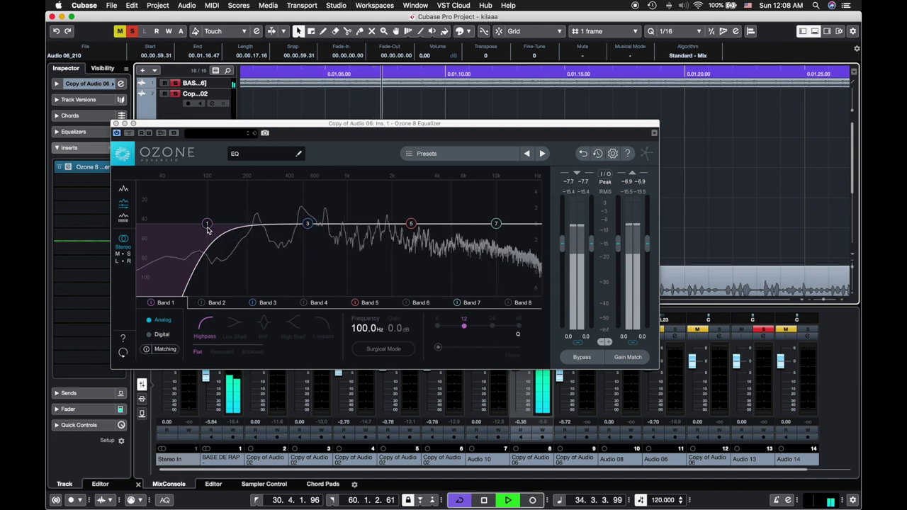
drag(208, 229, 245, 235)
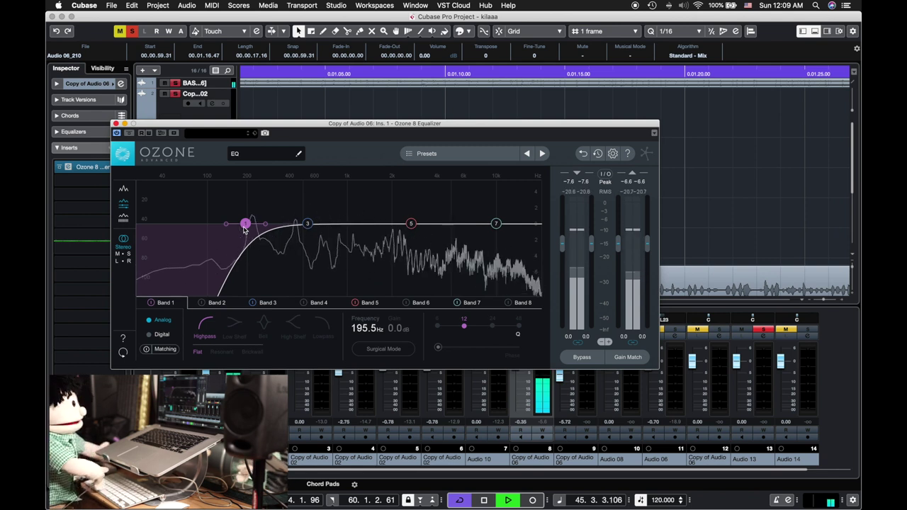
key(space)
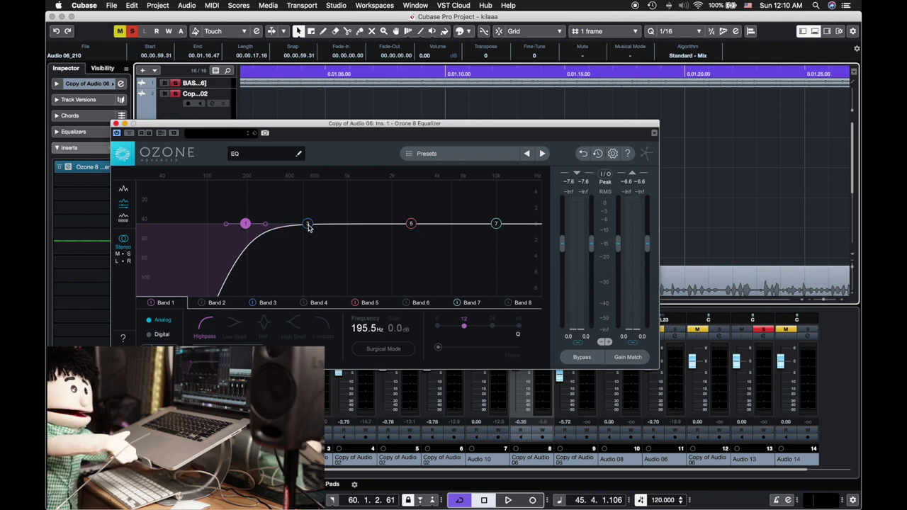
Step: Boost Band 3 to 5.4 dB, mute the backing beat, and sweep the band across the vocal's midrange during playback
key(space)
drag(308, 226, 305, 145)
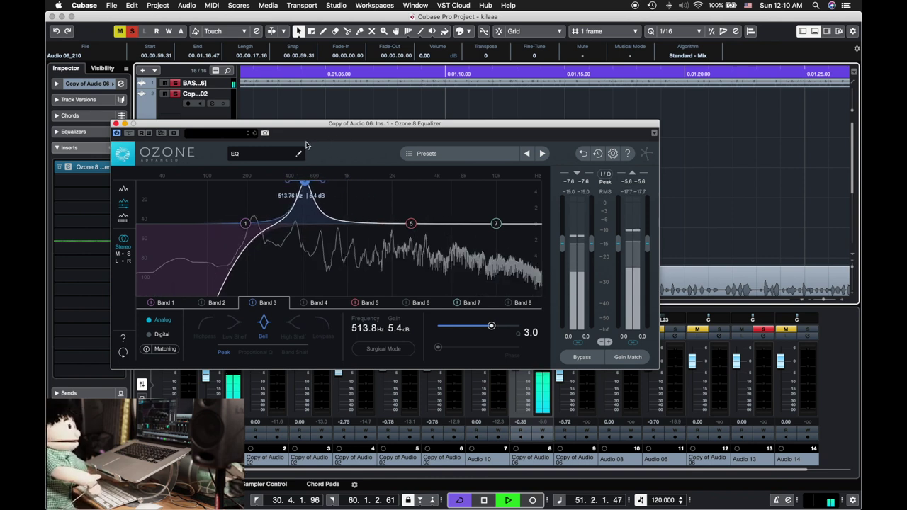
click(201, 96)
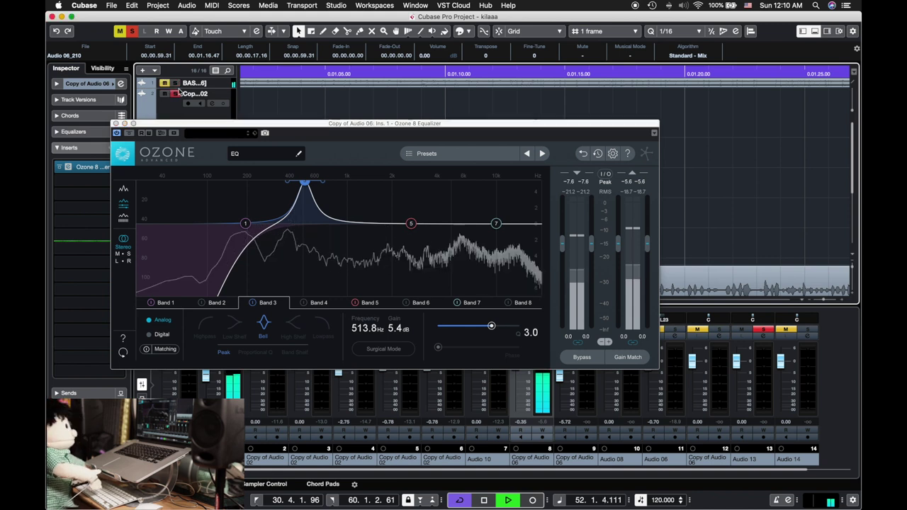
drag(302, 181, 405, 183)
drag(424, 152, 305, 148)
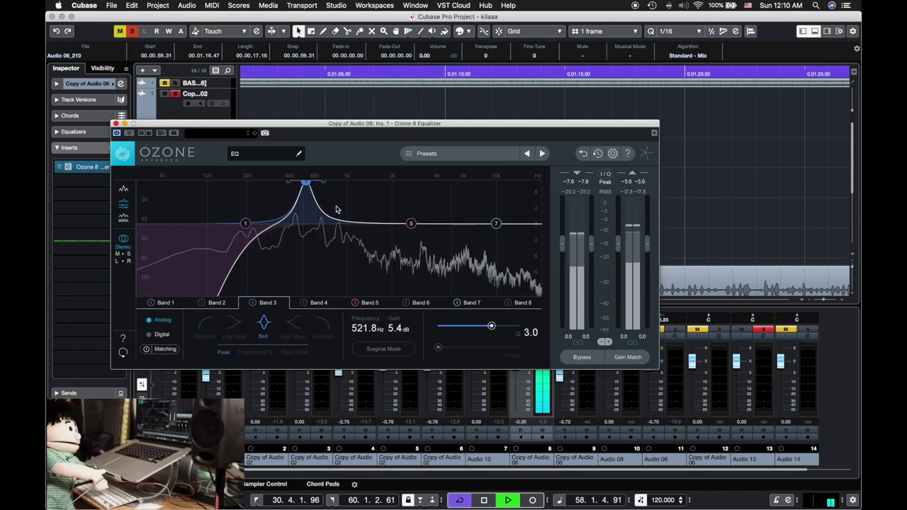
Step: Turn Band 3 into a narrow cut of -1.9 dB at 498.1 Hz with a Q of 11.4, and stop playback
drag(307, 189, 305, 241)
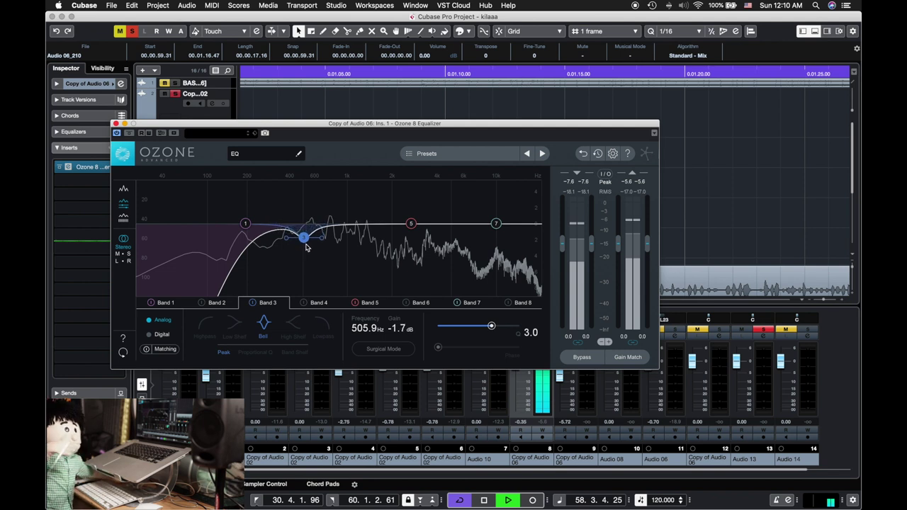
scroll(312, 243, up, 5)
scroll(316, 243, up, 4)
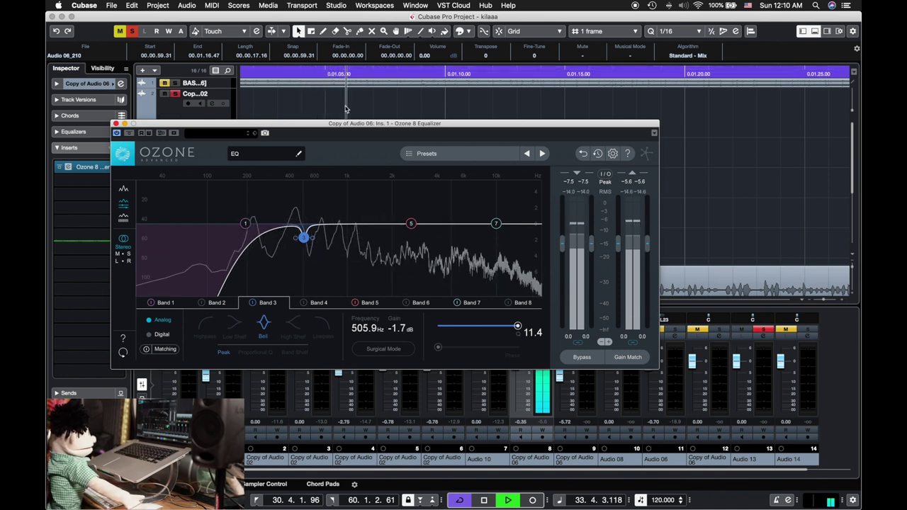
key(space)
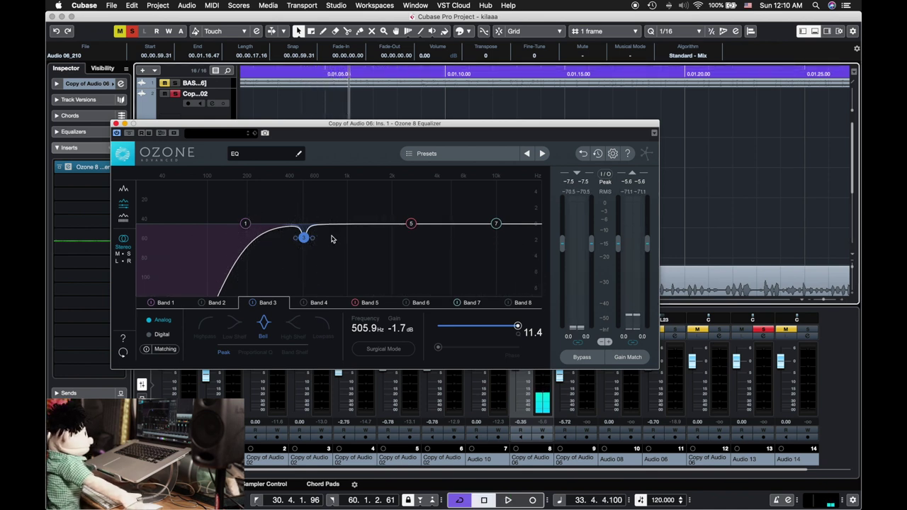
drag(304, 238, 303, 243)
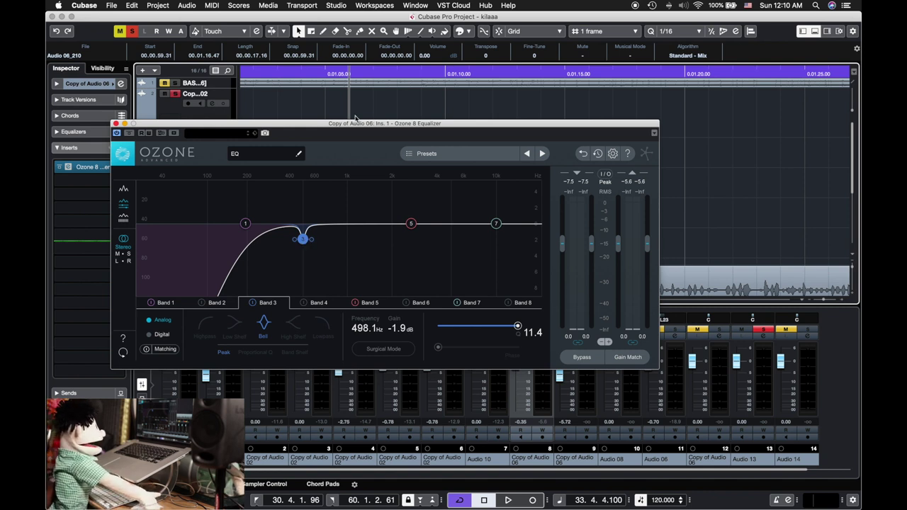
Step: Move the equalizer window clear of the inserts and add the Dynamics Compressor to the vocal track's second insert slot
drag(363, 126, 435, 95)
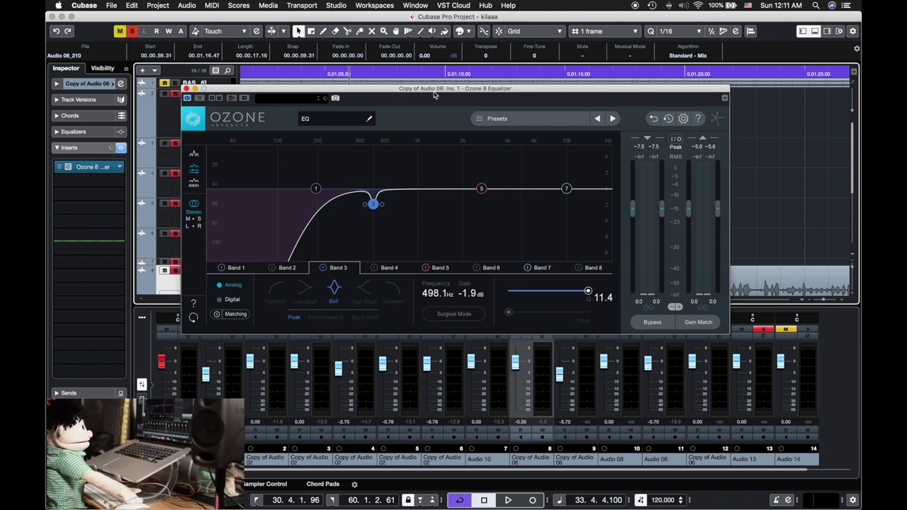
drag(354, 88, 372, 56)
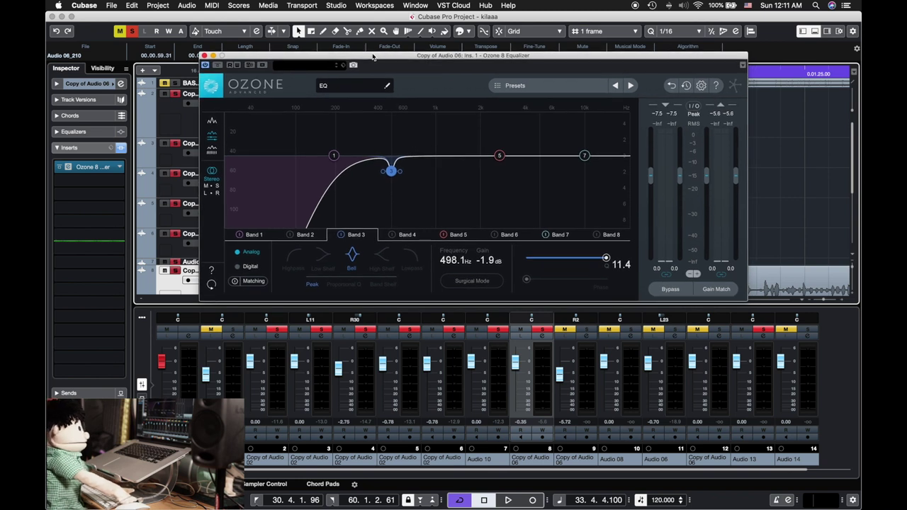
click(116, 185)
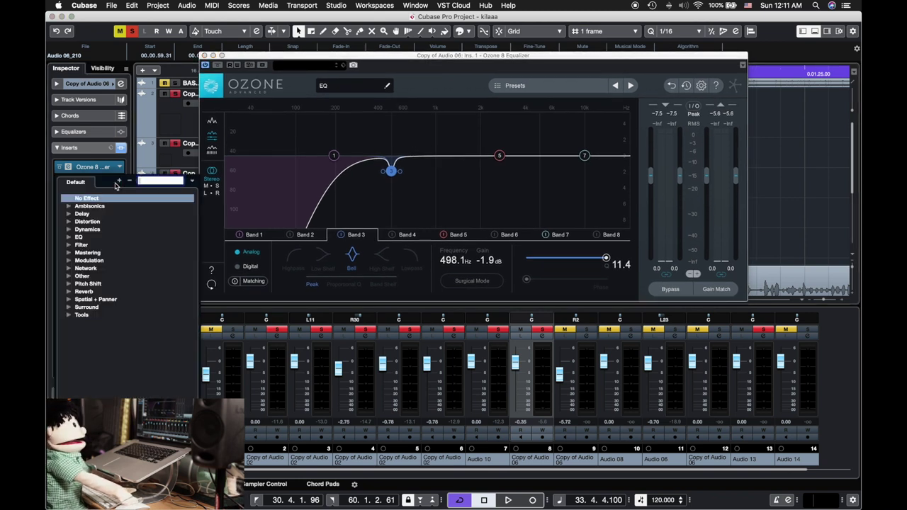
click(70, 230)
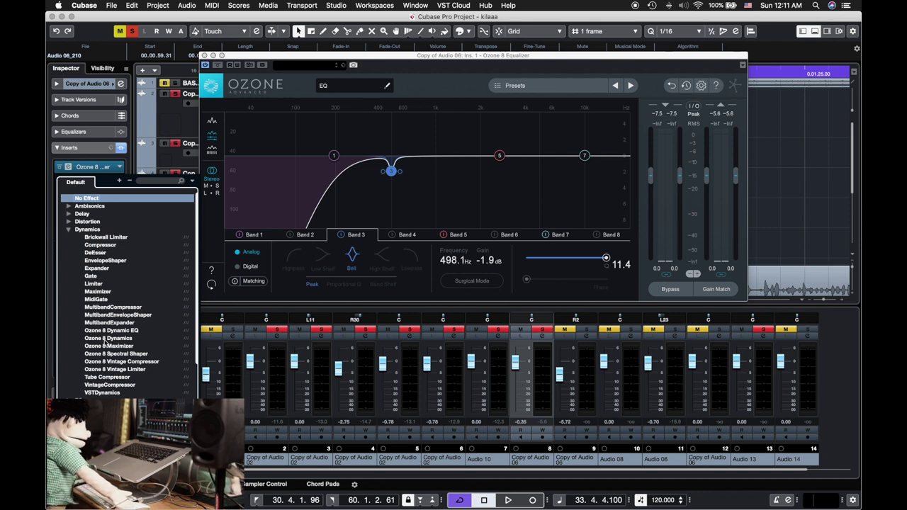
click(100, 246)
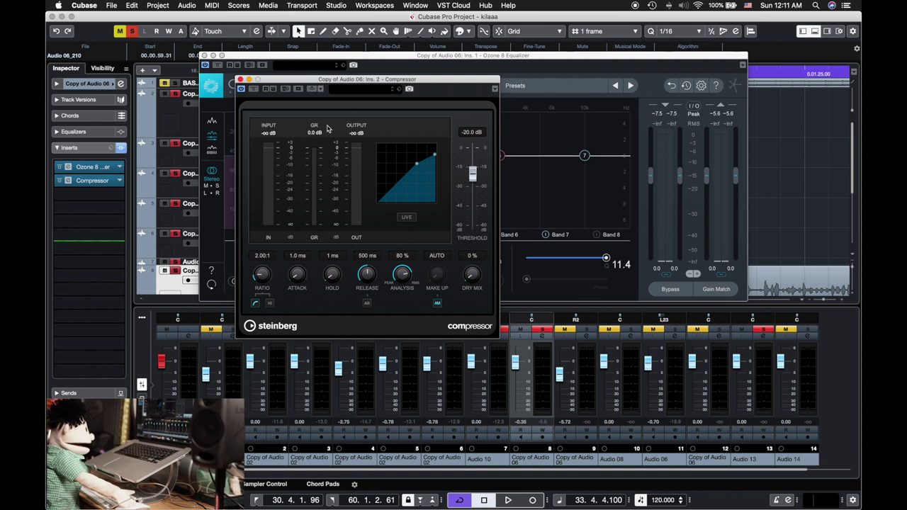
Step: Arrange the Compressor and equalizer windows side by side, with the Compressor in front
drag(368, 86, 291, 128)
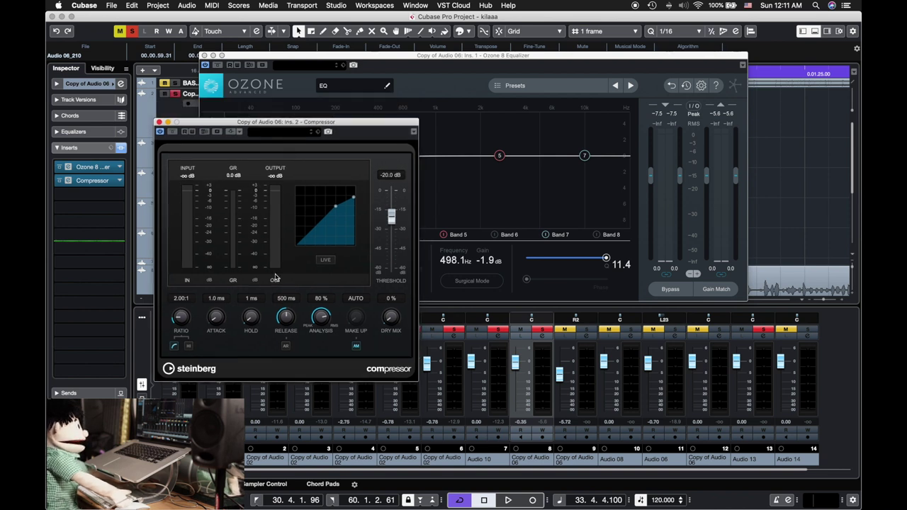
drag(254, 124, 260, 139)
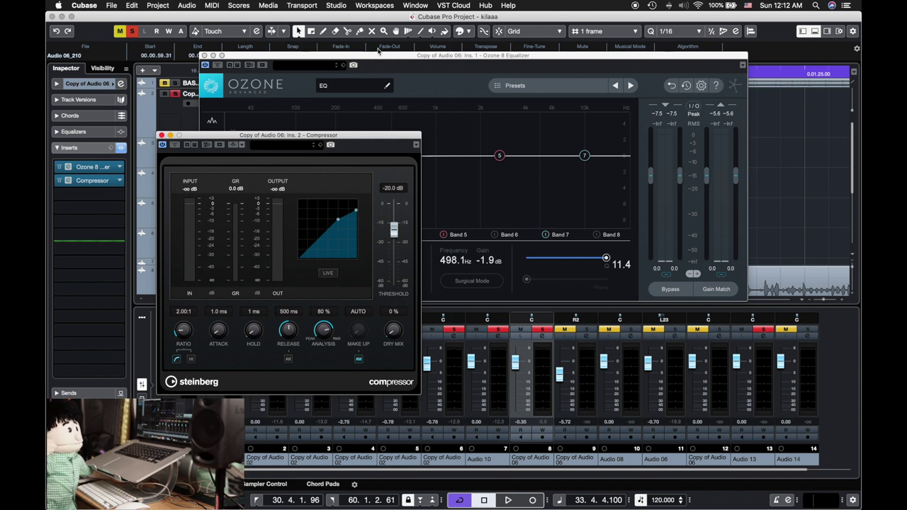
drag(301, 138, 315, 135)
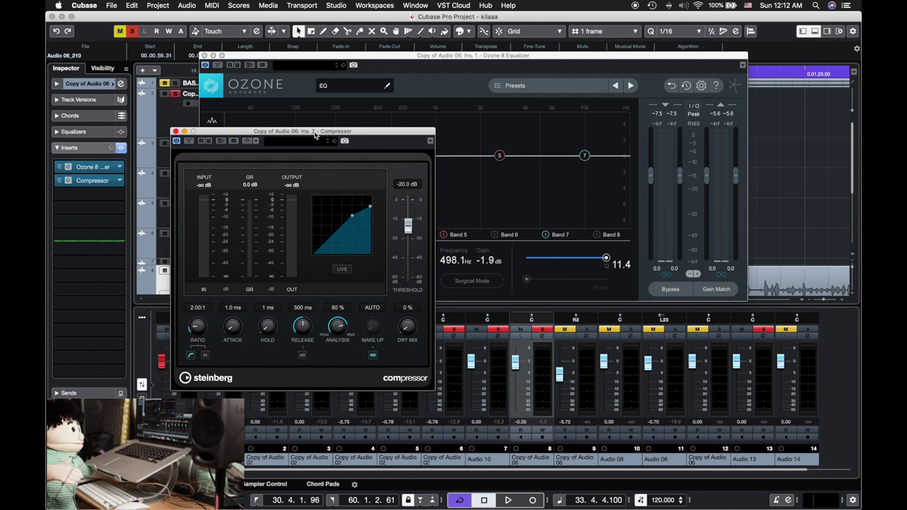
drag(316, 135, 311, 150)
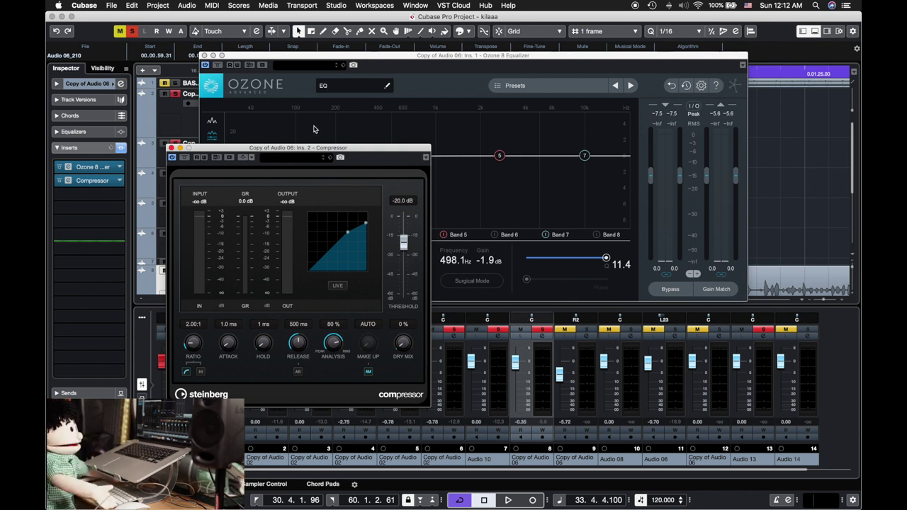
drag(331, 57, 424, 157)
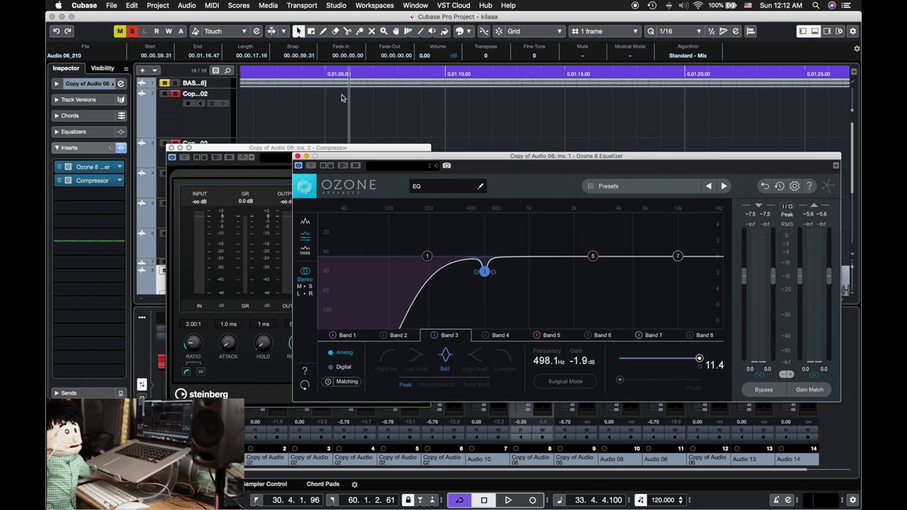
click(280, 154)
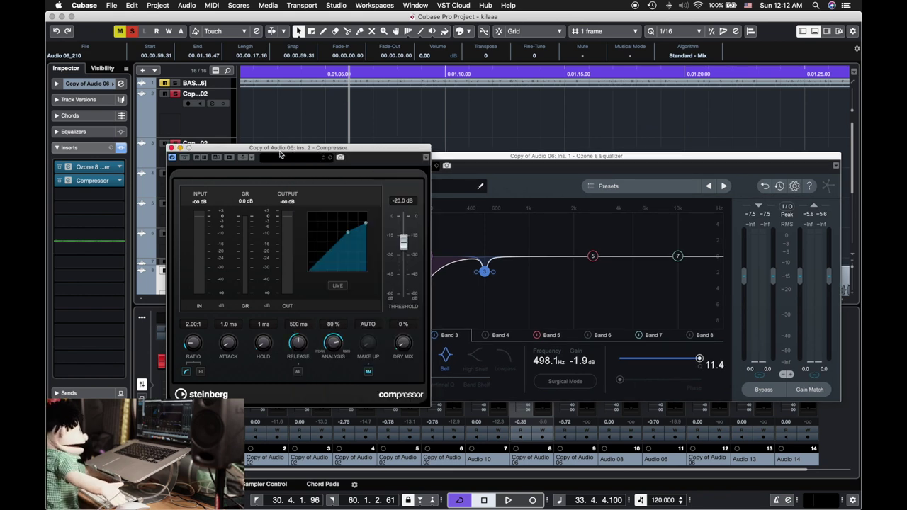
Step: Raise the Compressor's threshold to -10.1 dB while listening to the vocal, and stop playback
key(space)
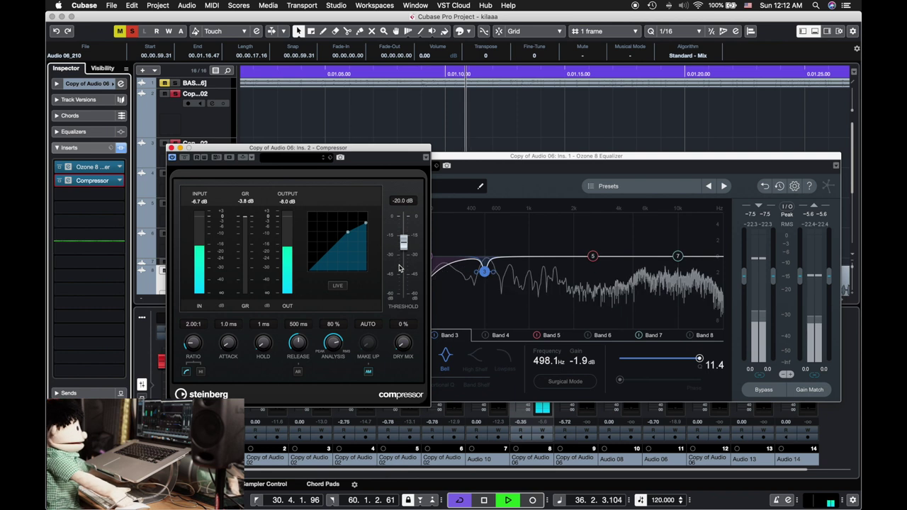
drag(405, 248, 406, 236)
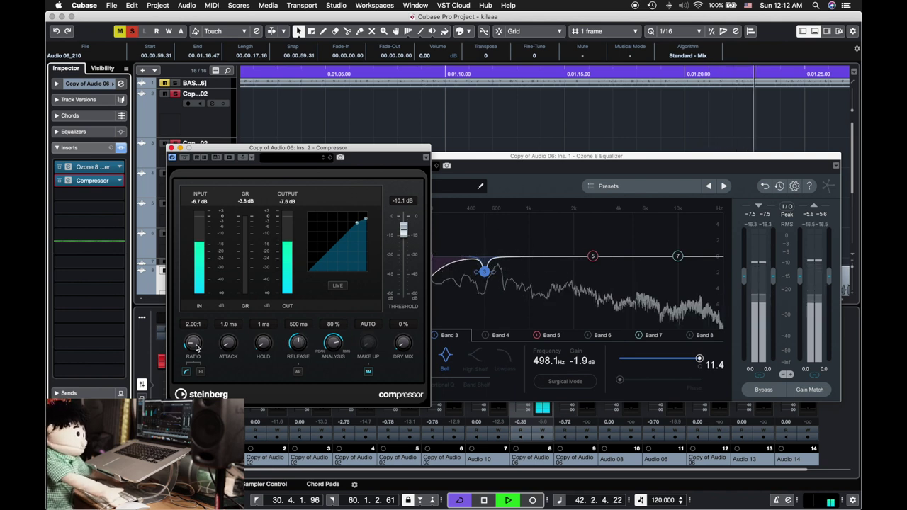
key(space)
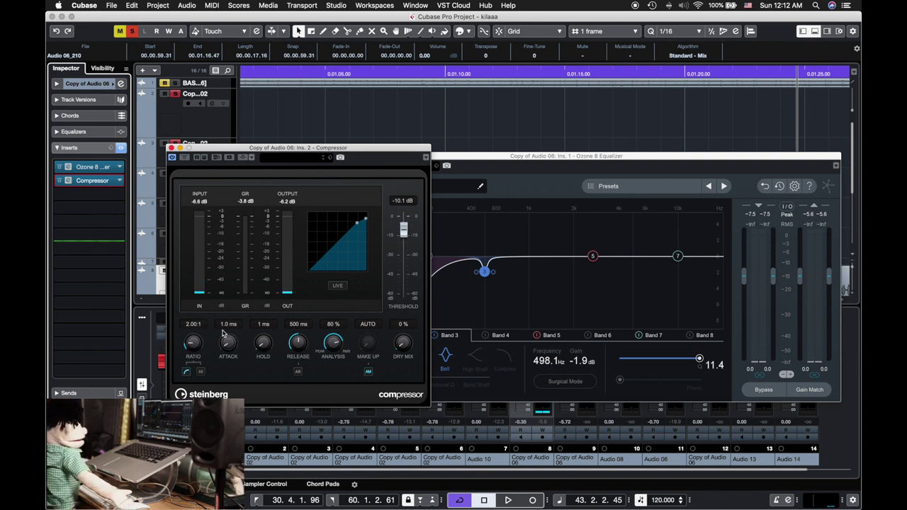
Step: Set the Compressor's attack to 3.5 ms, release to 79 ms and analysis to 50 %, and disable automatic make-up gain
drag(232, 352, 233, 350)
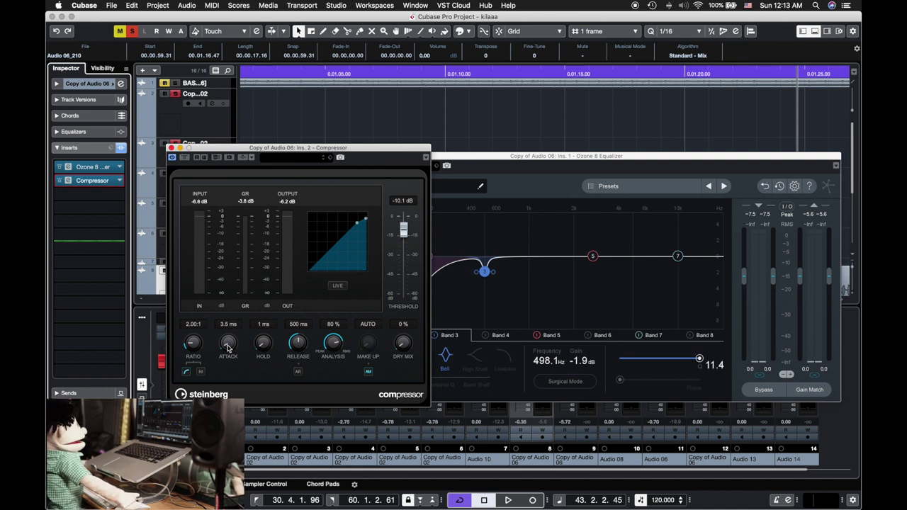
drag(300, 346, 290, 379)
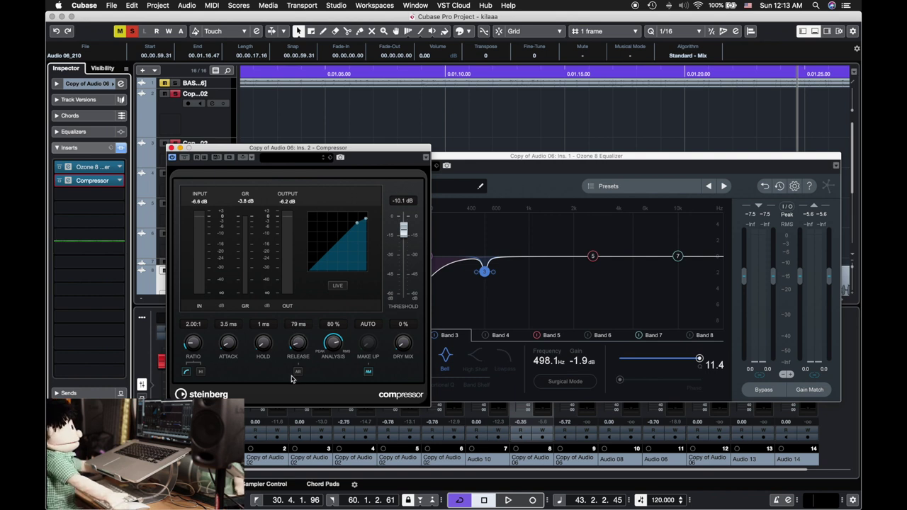
drag(337, 346, 332, 371)
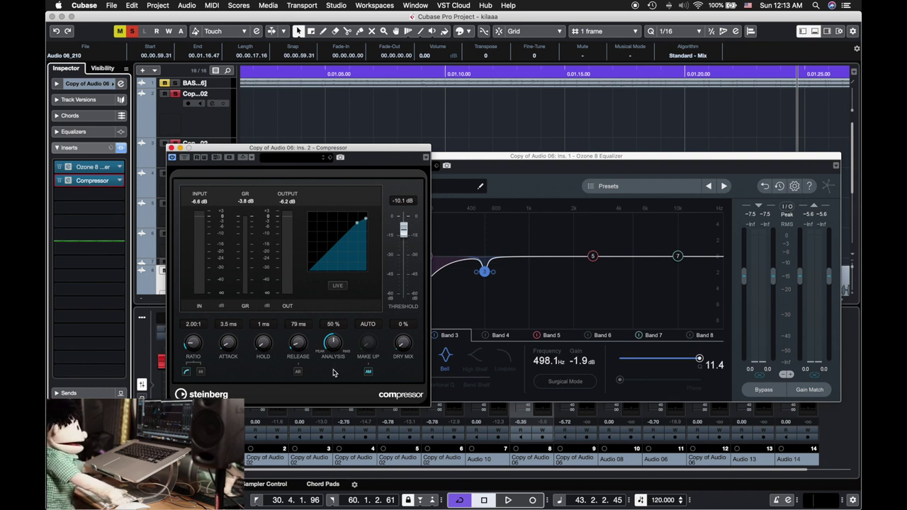
click(368, 373)
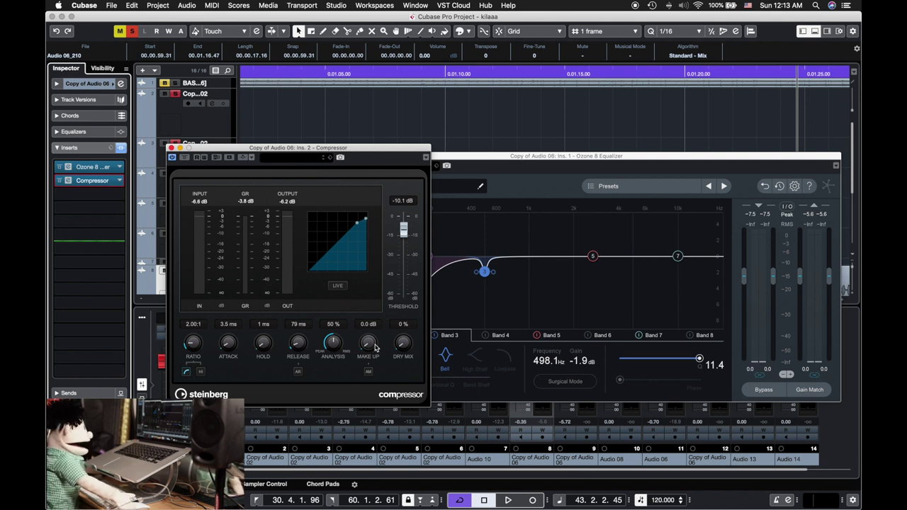
Step: Unmute the backing beat, lower the Compressor's threshold to -16.5 dB, and raise the make-up gain to 5.2 dB during playback
click(165, 84)
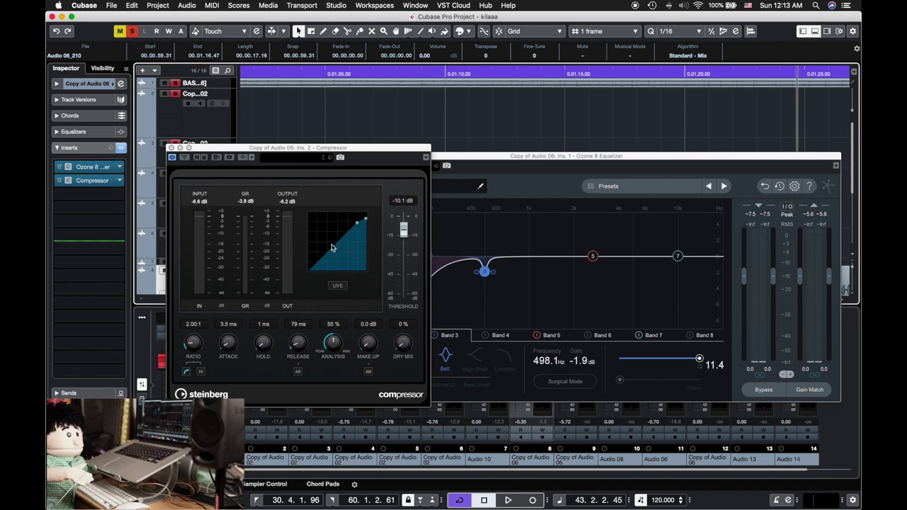
drag(406, 234, 406, 243)
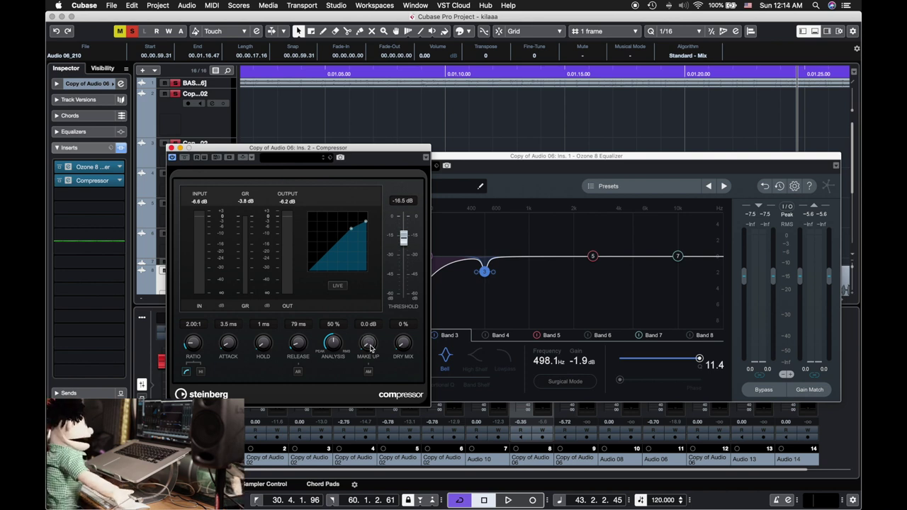
key(space)
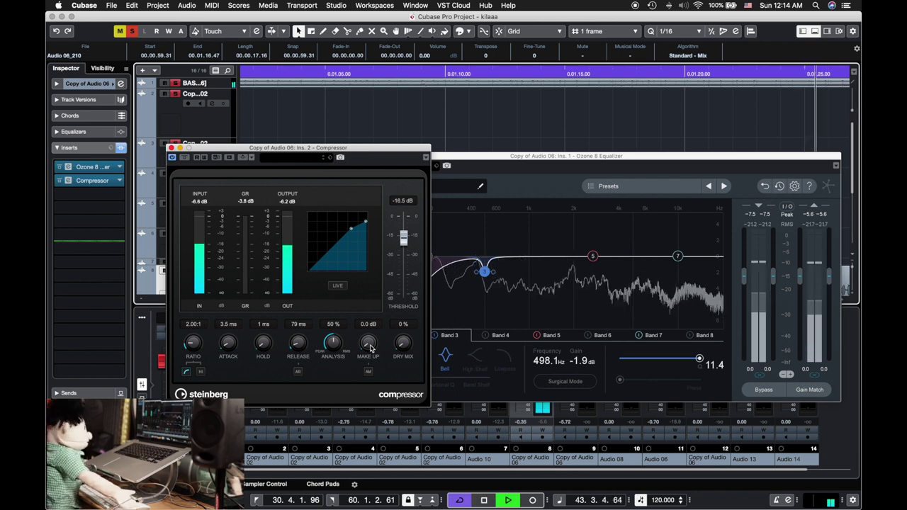
drag(370, 348, 378, 335)
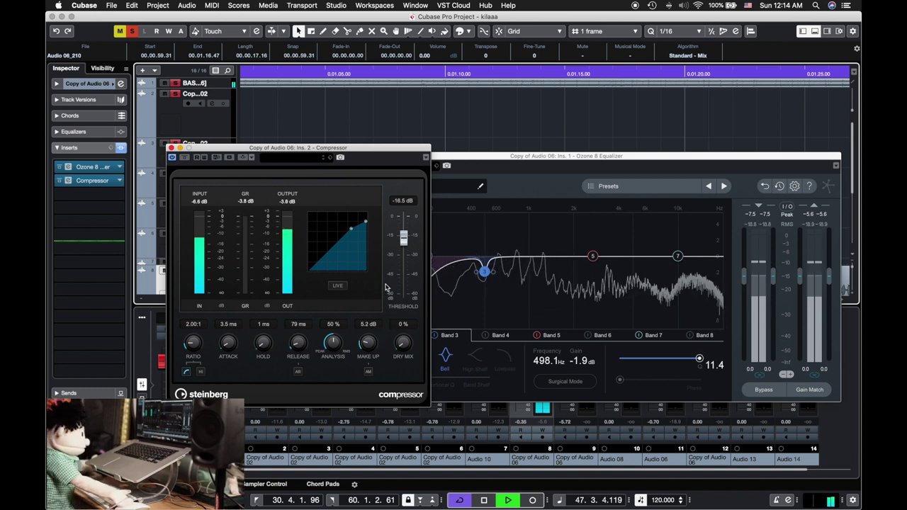
Step: Adjust the Compressor during playback to 33 % analysis, 4.9 dB make-up gain, 40 % dry mix and a -18.4 dB threshold
mouse_move(401, 345)
mouse_down()
mouse_move(415, 325)
mouse_move(409, 334)
mouse_up()
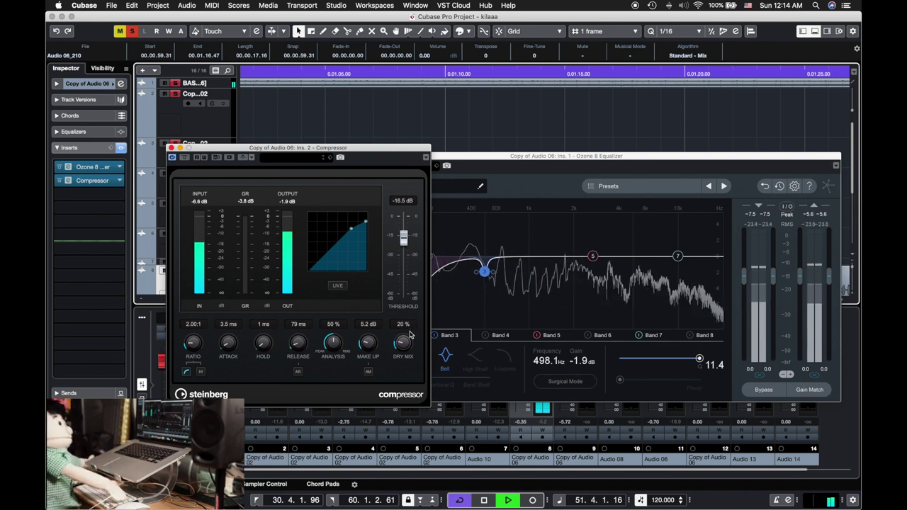
drag(407, 345, 407, 321)
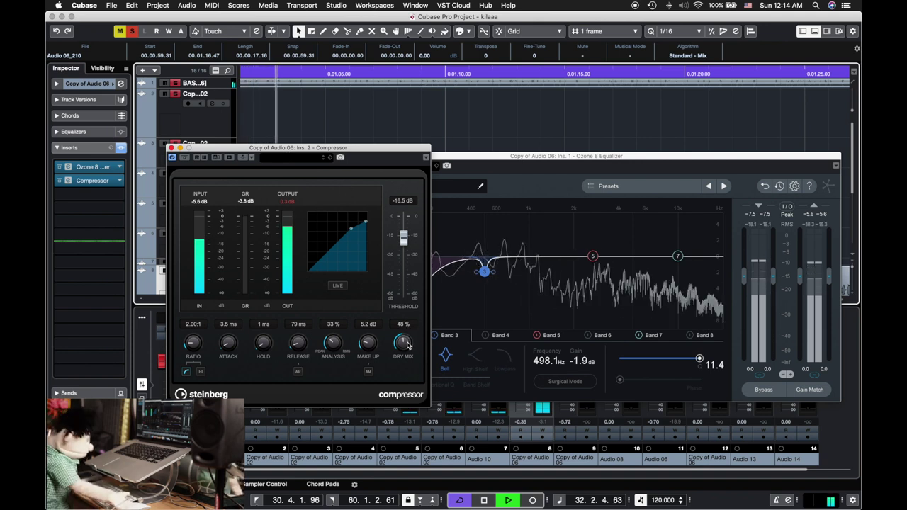
drag(407, 345, 370, 348)
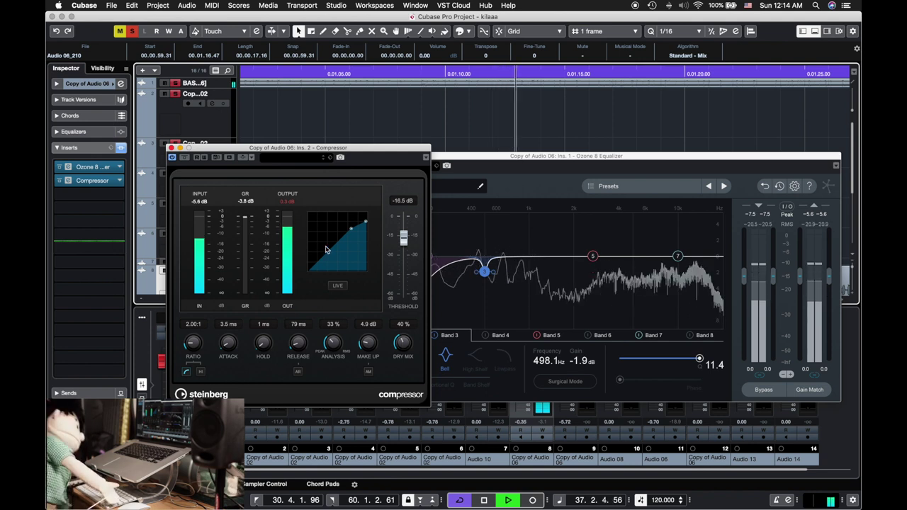
drag(404, 238, 404, 241)
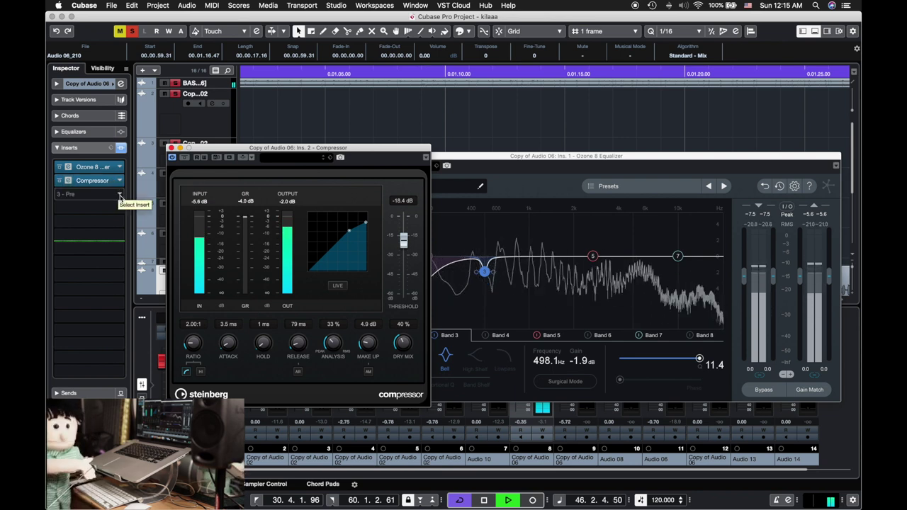
Step: Stop playback and add the GEQ-10 equalizer to the vocal track's third insert slot
key(space)
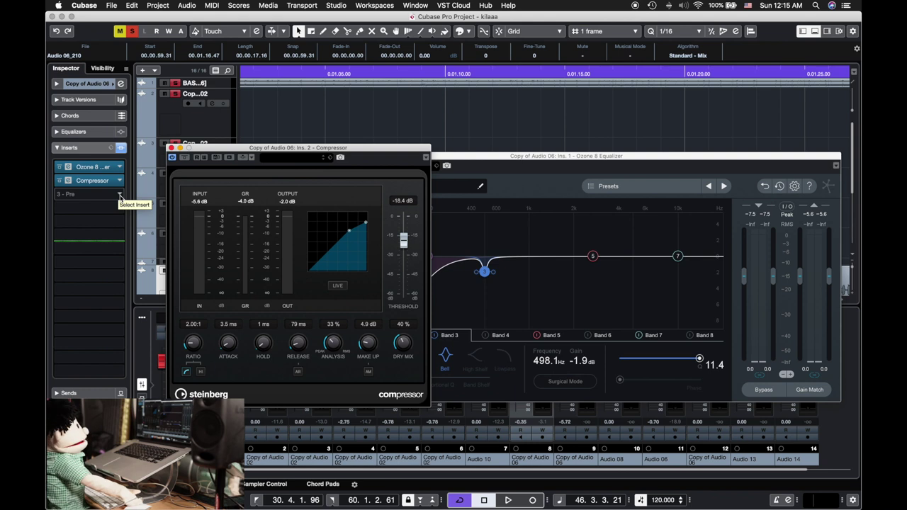
click(119, 196)
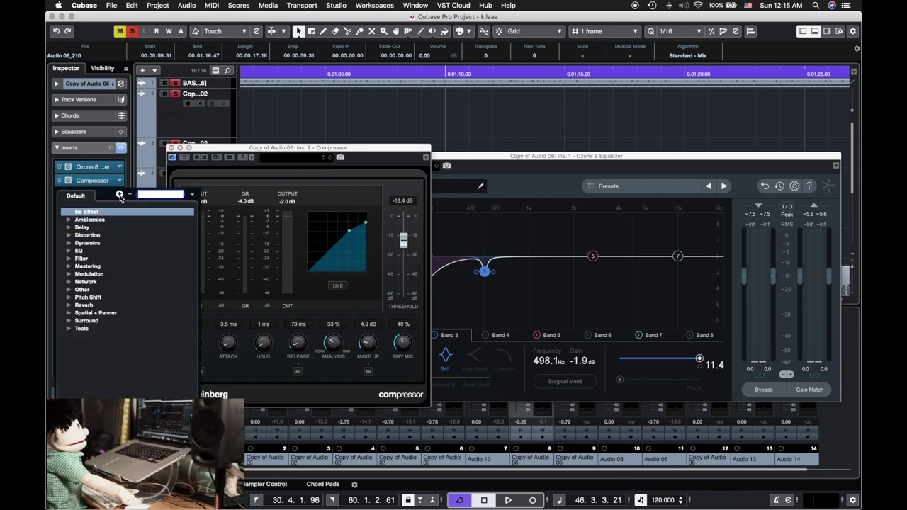
click(70, 251)
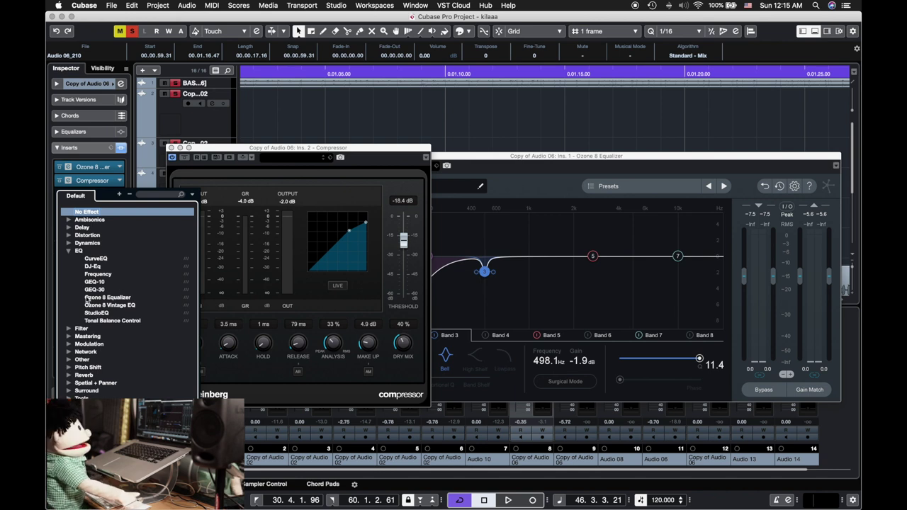
click(94, 282)
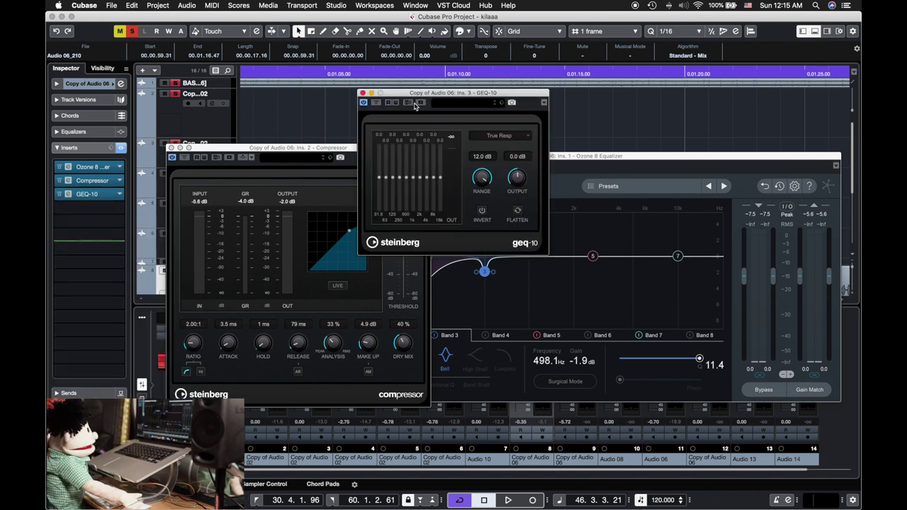
Step: Move the GEQ-10 window over the Compressor and boost 4k to 1.7, 8k to 3.8 and 16k to 4.9 dB during playback
drag(459, 97, 287, 175)
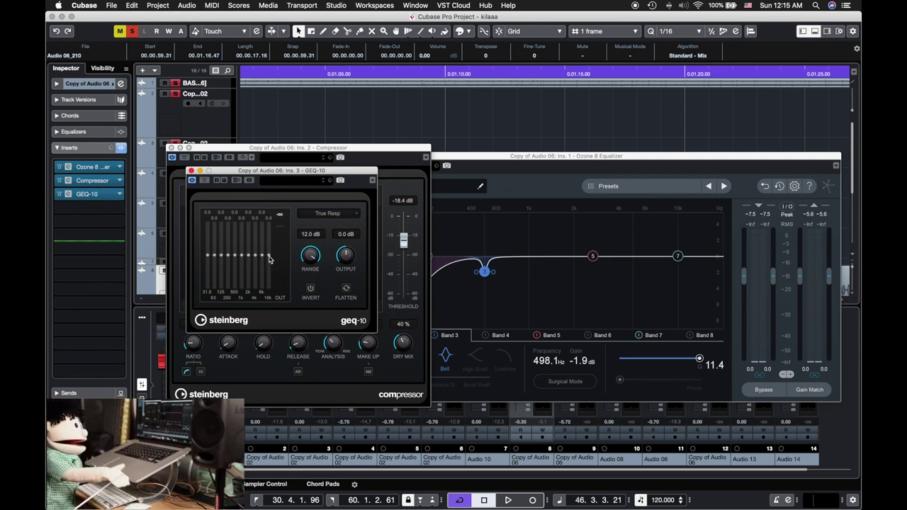
key(space)
drag(275, 247, 273, 235)
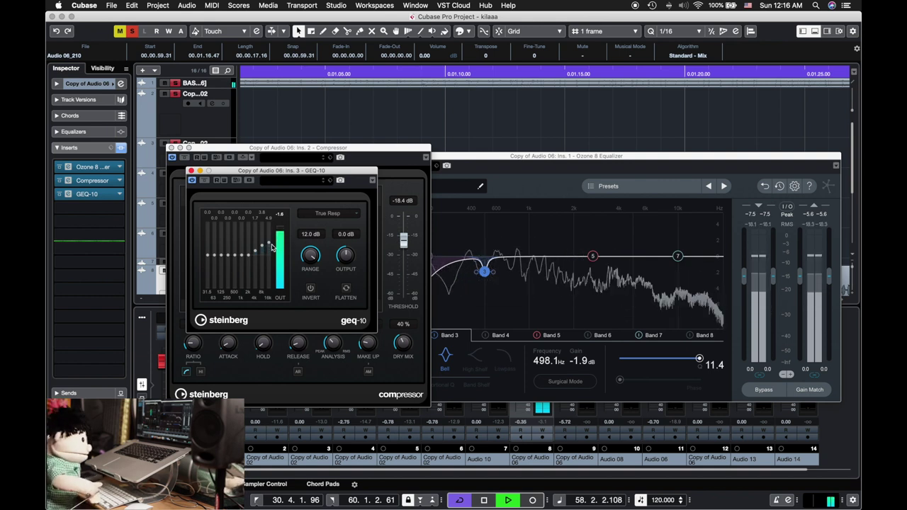
Step: Bring the Compressor back to the front and fine-tune its threshold to -19.5 dB during playback
click(391, 157)
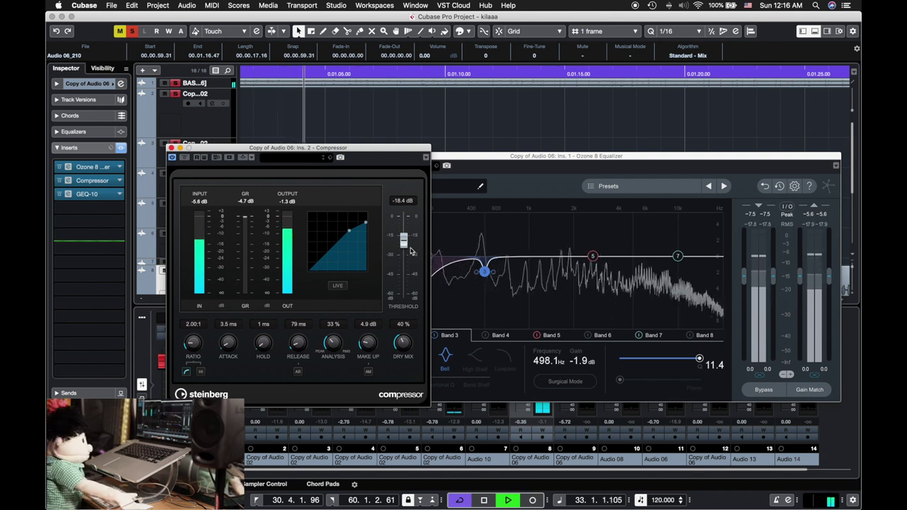
scroll(405, 244, up, 3)
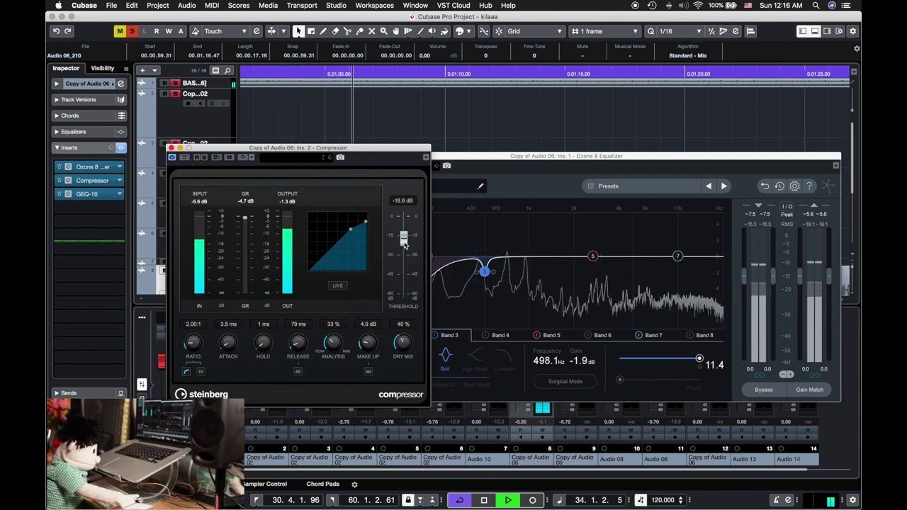
scroll(405, 245, down, 5)
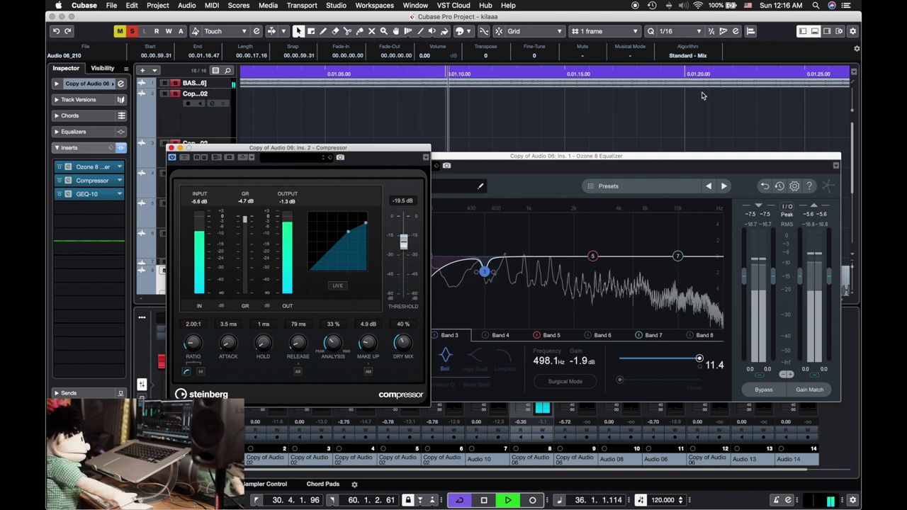
Step: Move the equalizer window off the vocal channel's fader, lower the fader to -3.00 dB, and restore the windows with the Compressor in front
click(815, 32)
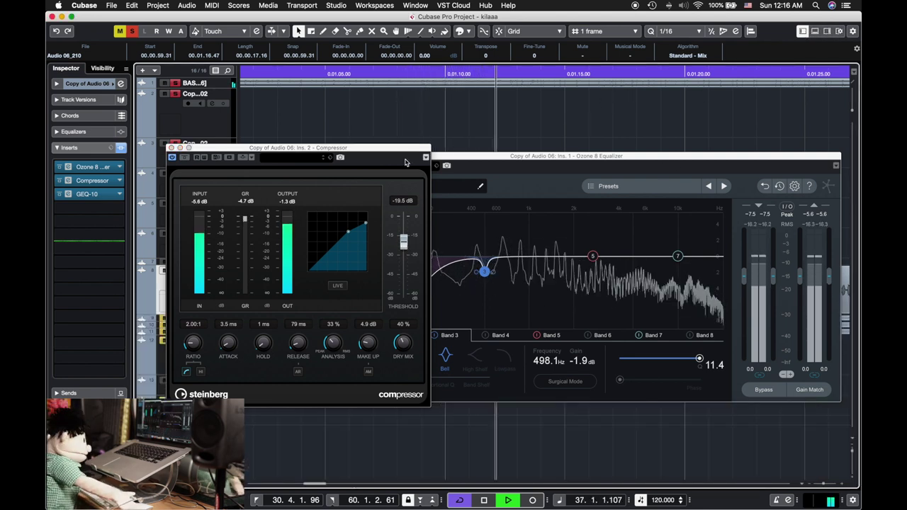
click(815, 32)
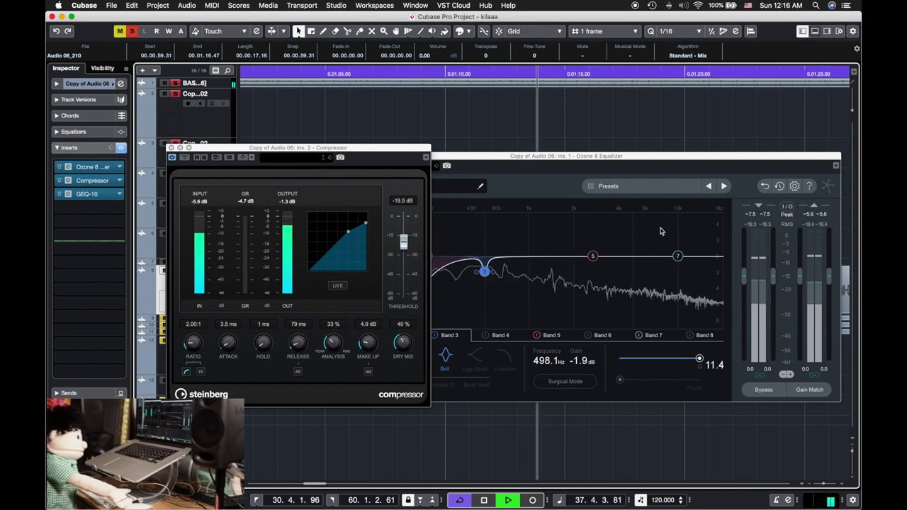
drag(577, 156, 265, 109)
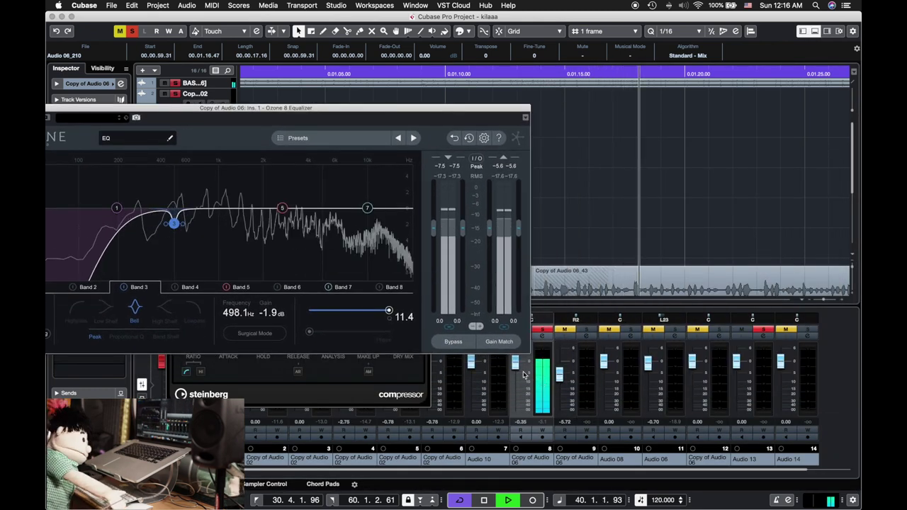
drag(518, 371, 517, 374)
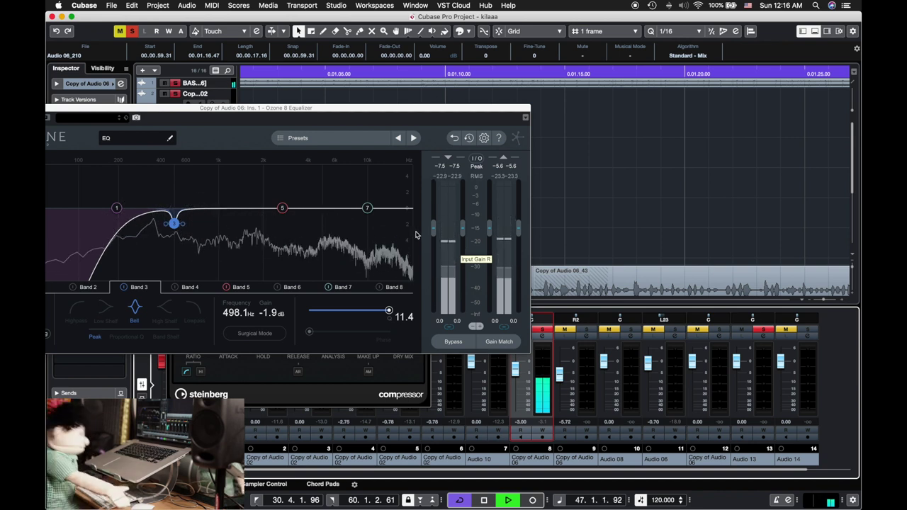
drag(229, 114, 452, 112)
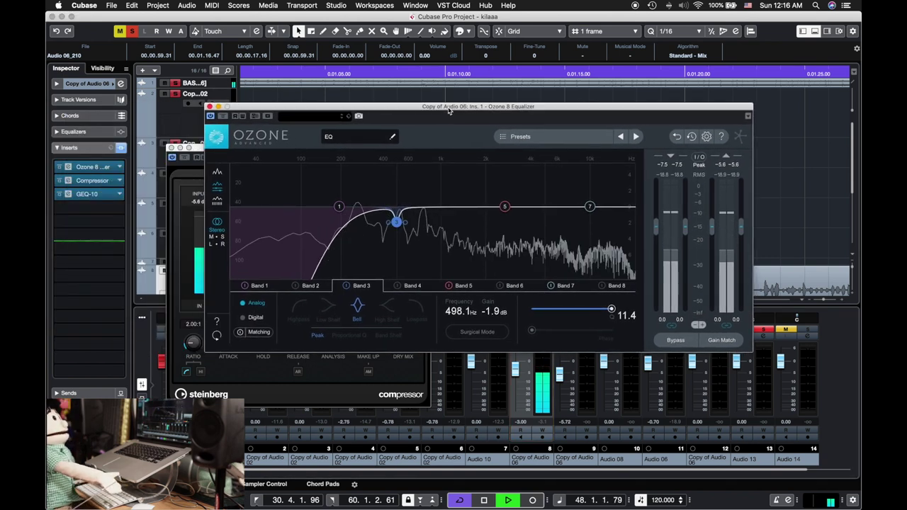
click(197, 166)
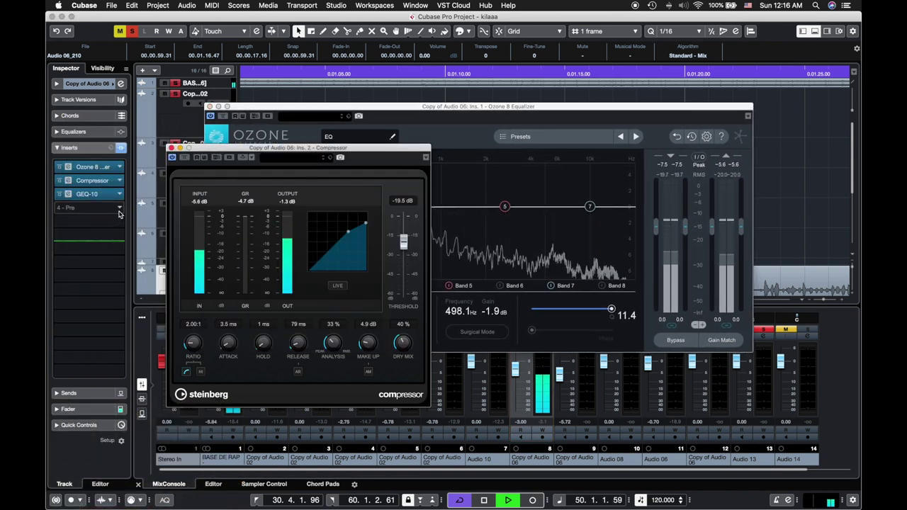
Step: Add the RoomWorks reverb to the vocal track's fourth insert slot
click(89, 207)
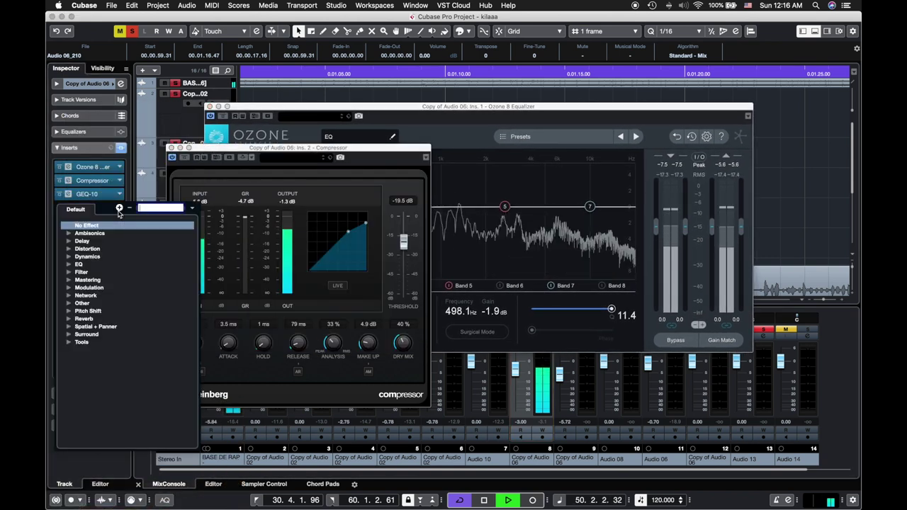
click(69, 273)
click(71, 273)
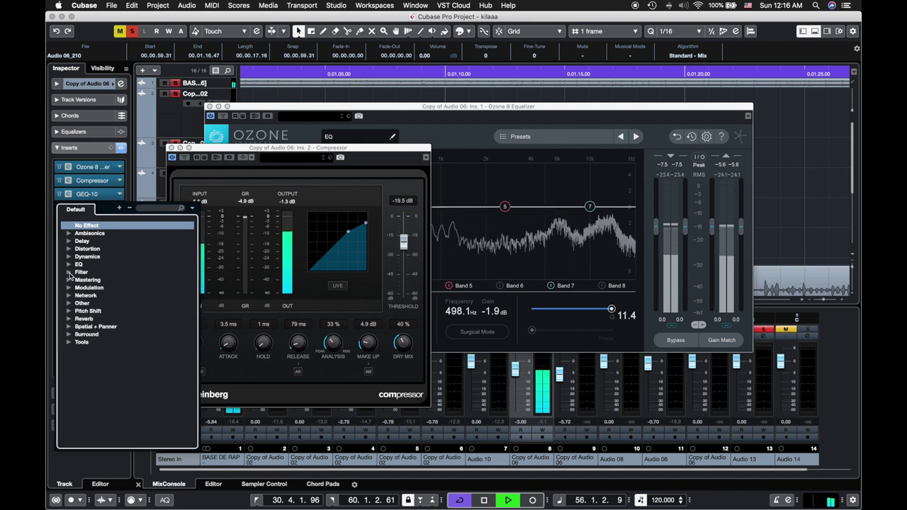
click(417, 149)
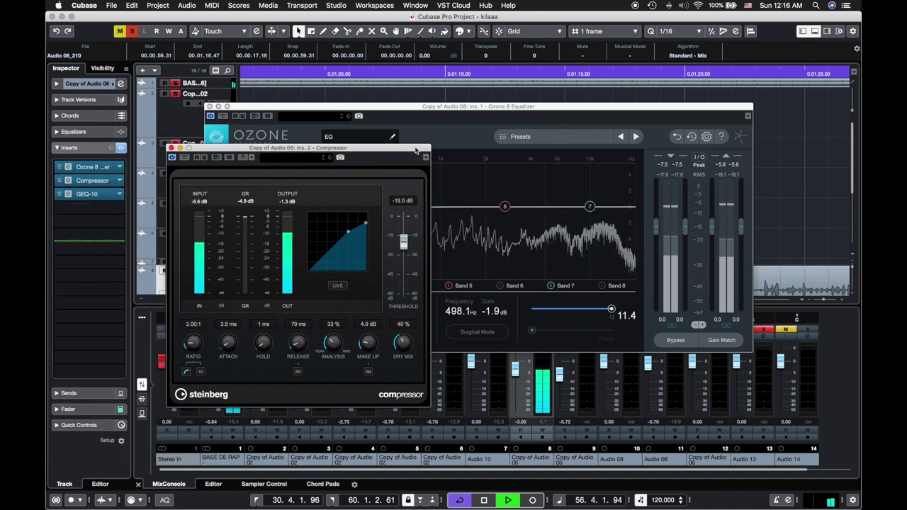
click(115, 210)
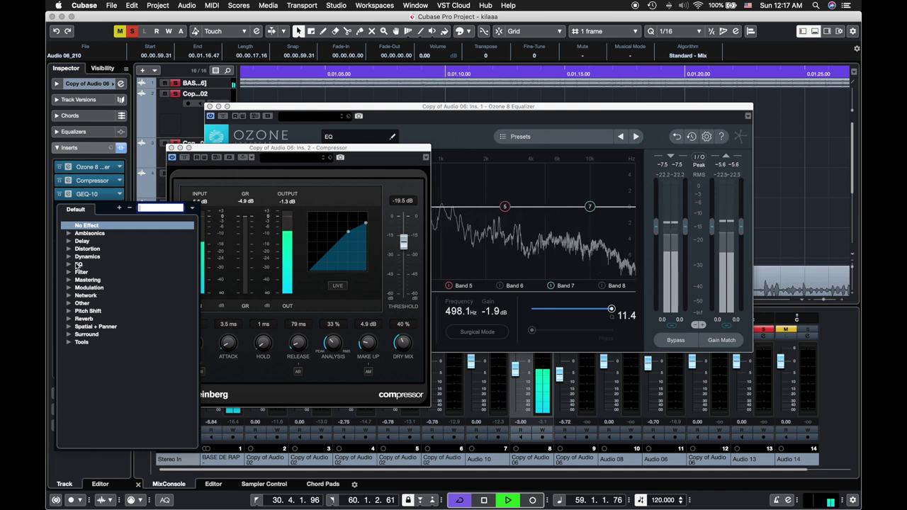
click(68, 320)
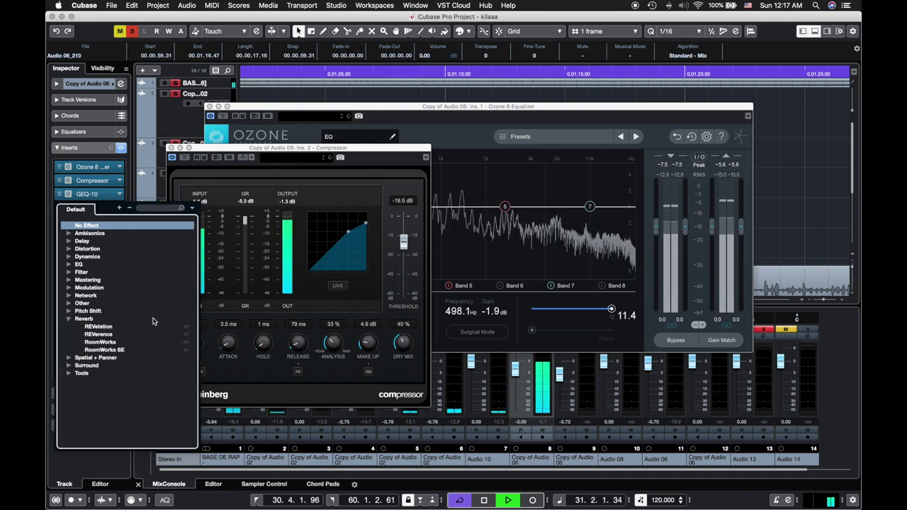
click(106, 344)
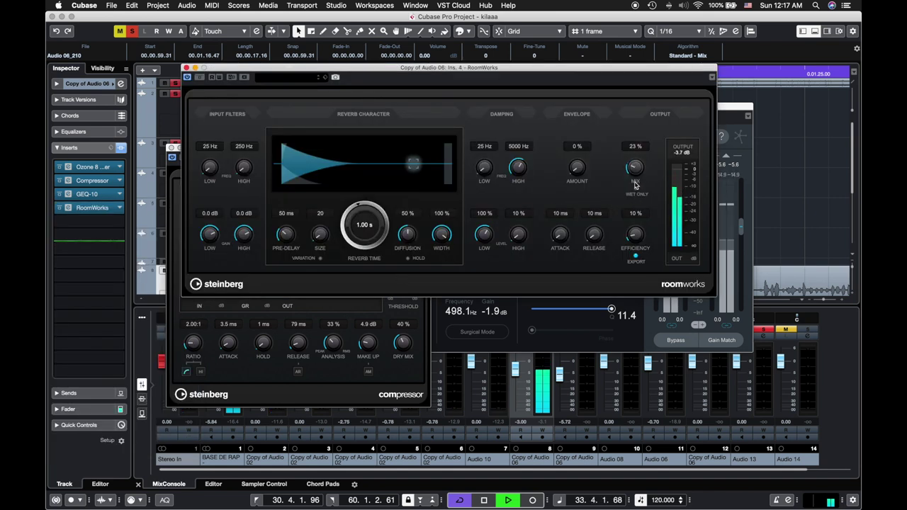
Step: Set RoomWorks to 0.44 s reverb time, 12 % mix, -2.8 dB low input gain, and damping levels of 20 % low and 11 % high
drag(370, 235, 368, 246)
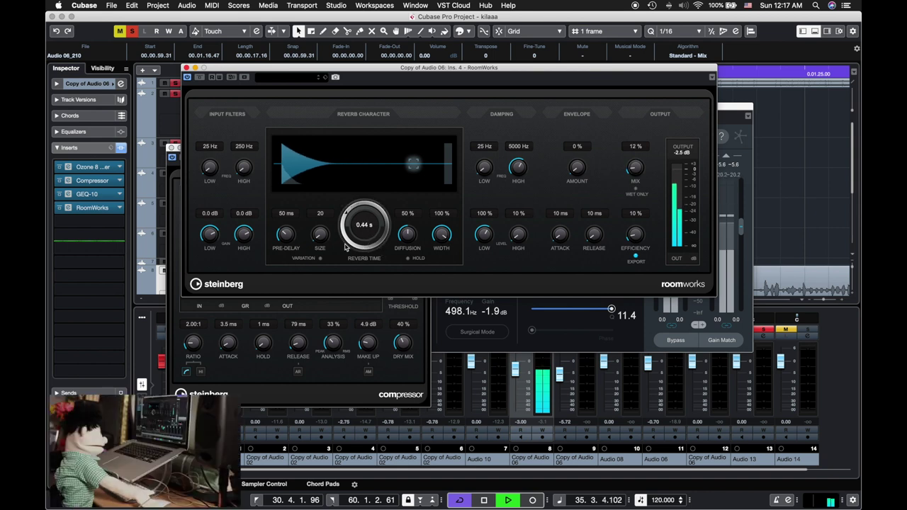
drag(210, 234, 213, 243)
drag(474, 245, 467, 280)
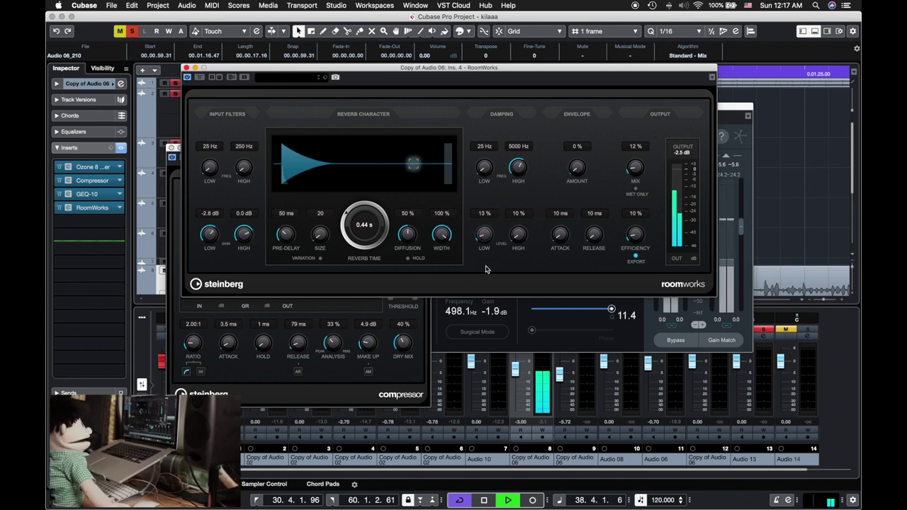
drag(520, 247, 489, 234)
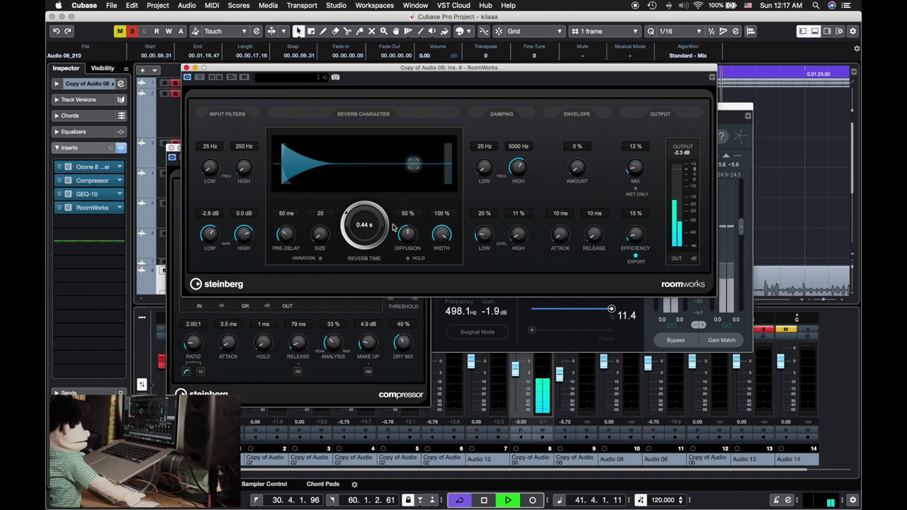
Step: Lower the RoomWorks mix to 1 %, raise the reverb time to 0.50 s, and stop playback
drag(634, 170, 631, 178)
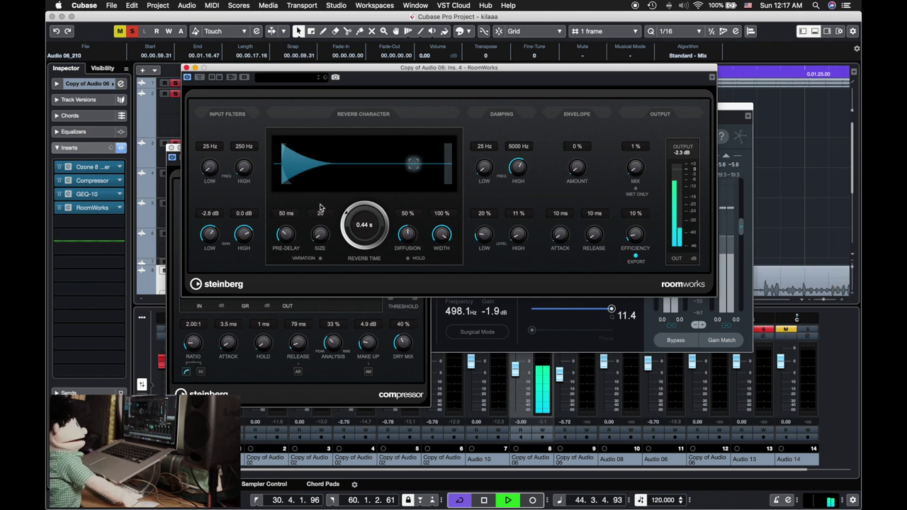
drag(365, 228, 370, 224)
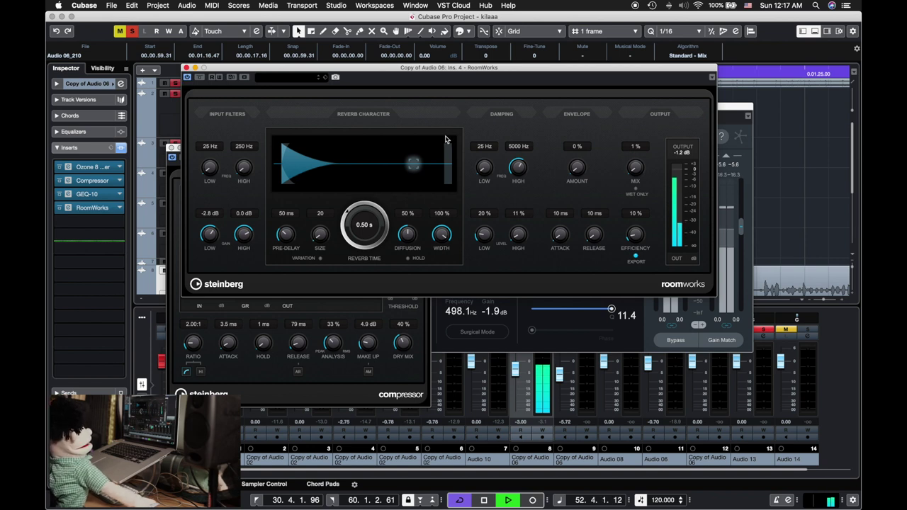
key(space)
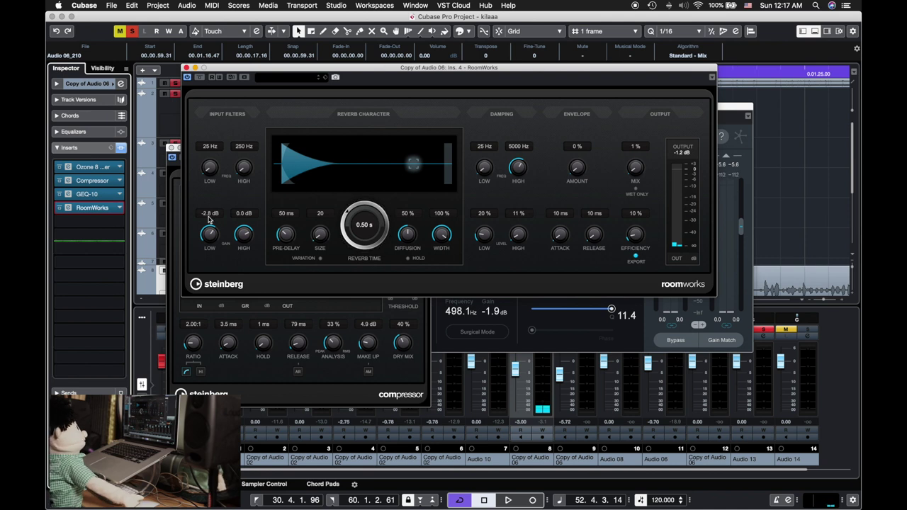
Step: Open the GEQ-10 to review its settings and close the GEQ-10, RoomWorks and Compressor windows
double_click(98, 198)
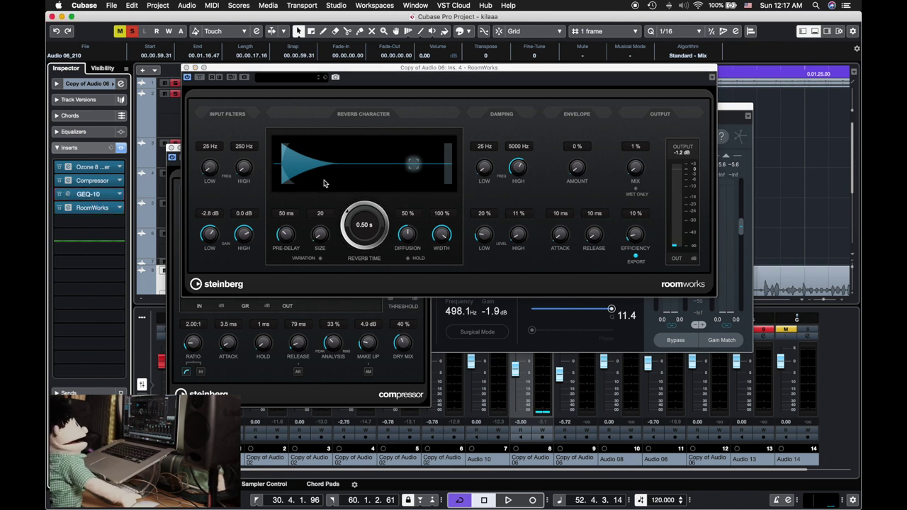
click(94, 195)
drag(309, 174, 340, 138)
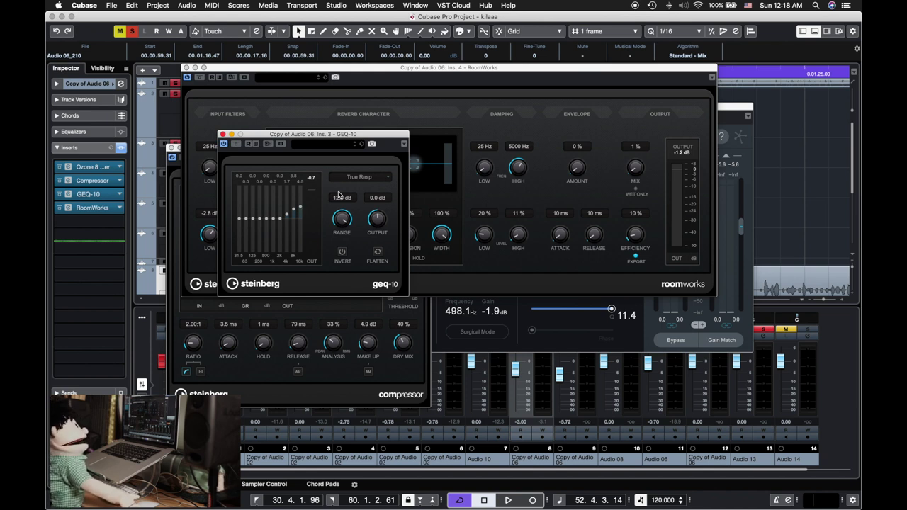
click(222, 134)
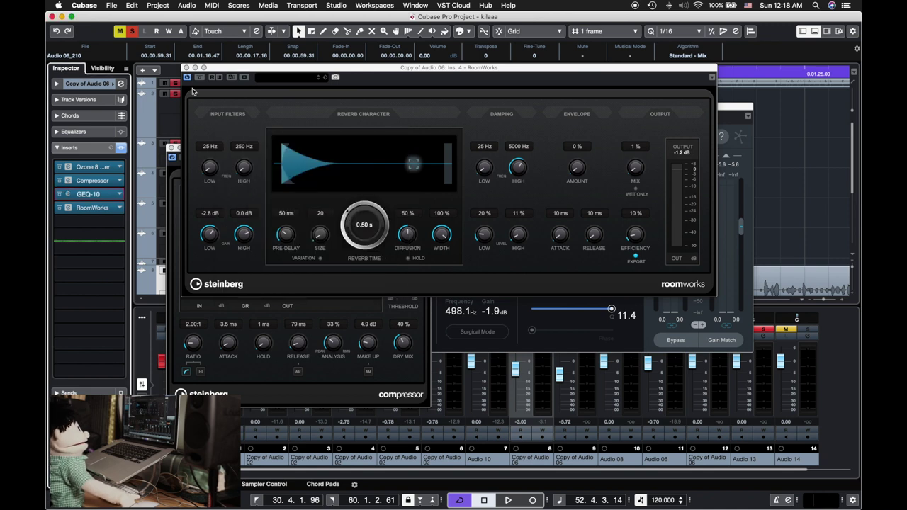
click(186, 67)
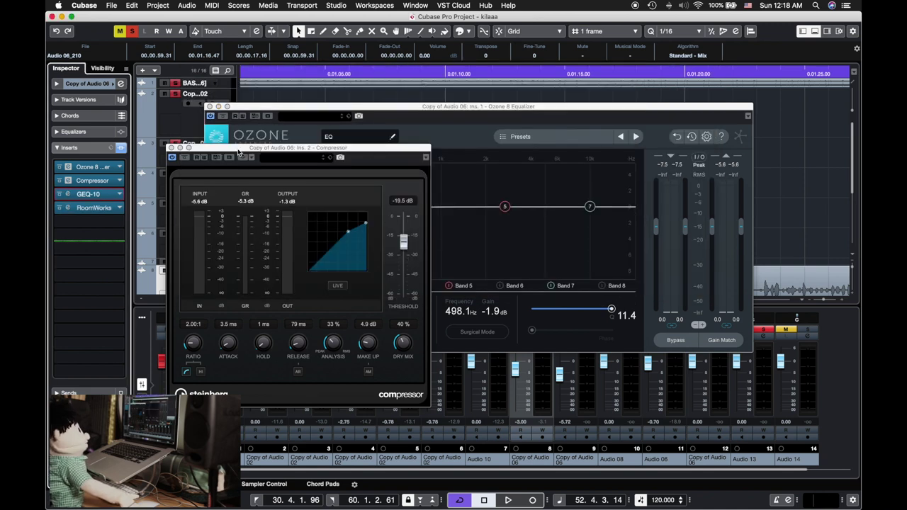
click(171, 148)
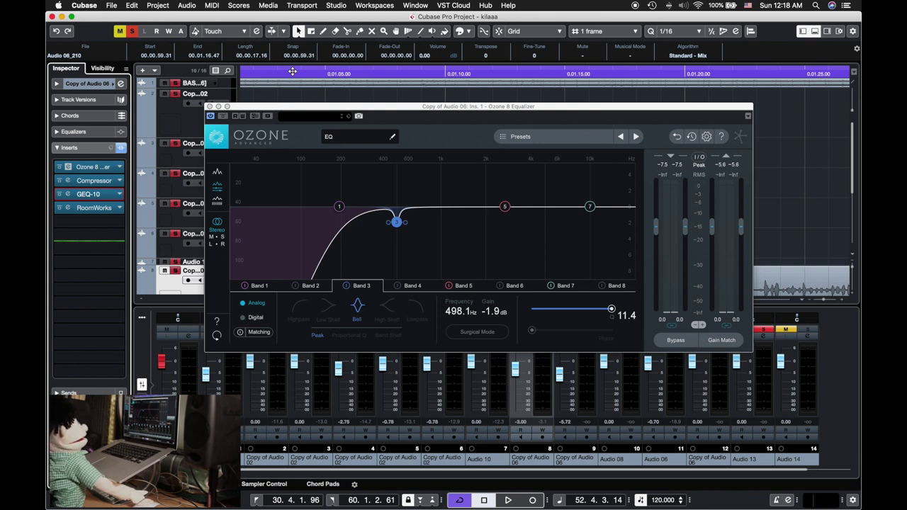
Step: Audition the vocal briefly and add PingPongDelay to its fifth insert slot with the mix at 6 %
key(space)
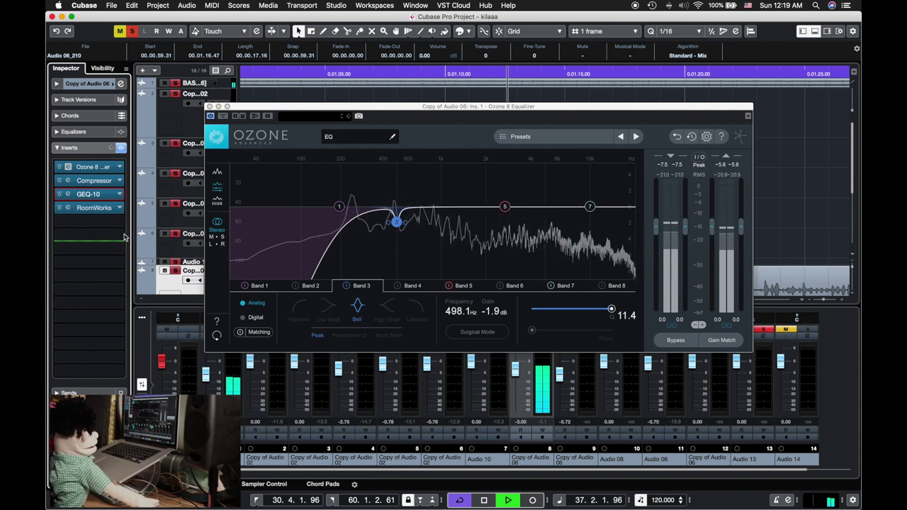
key(space)
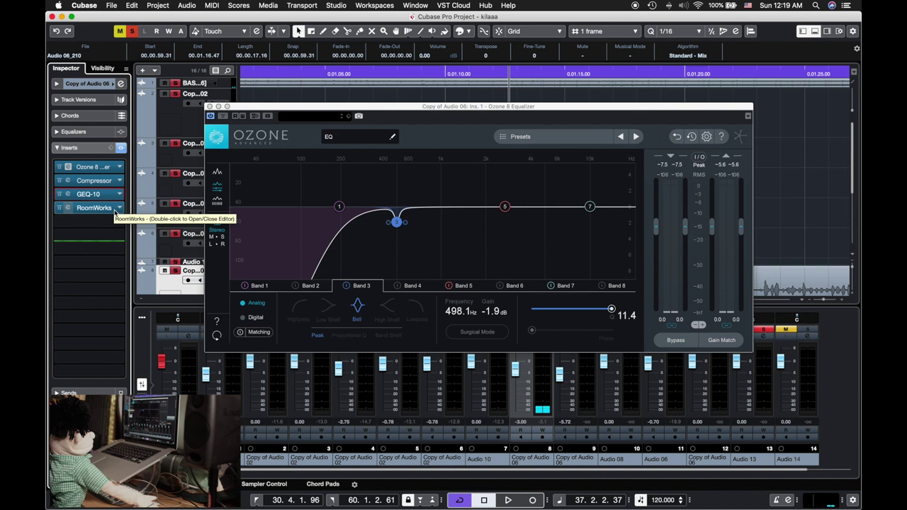
click(116, 223)
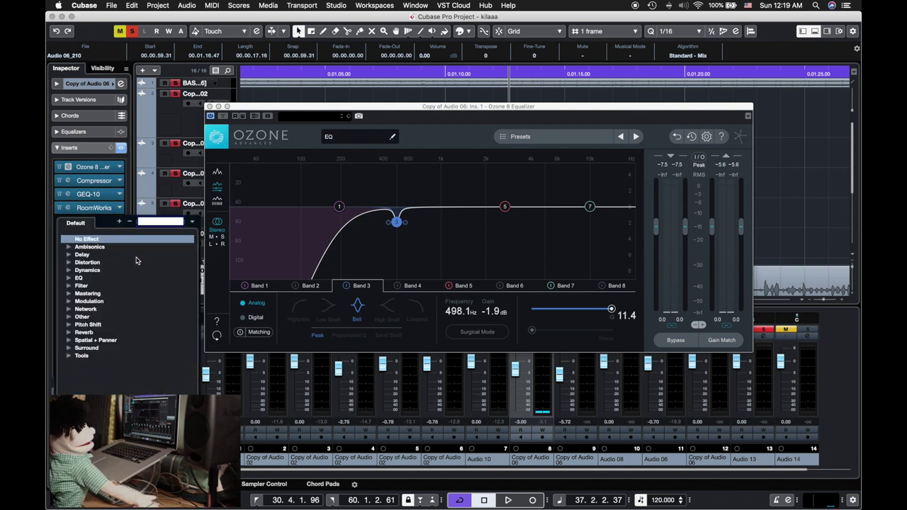
click(70, 256)
click(111, 279)
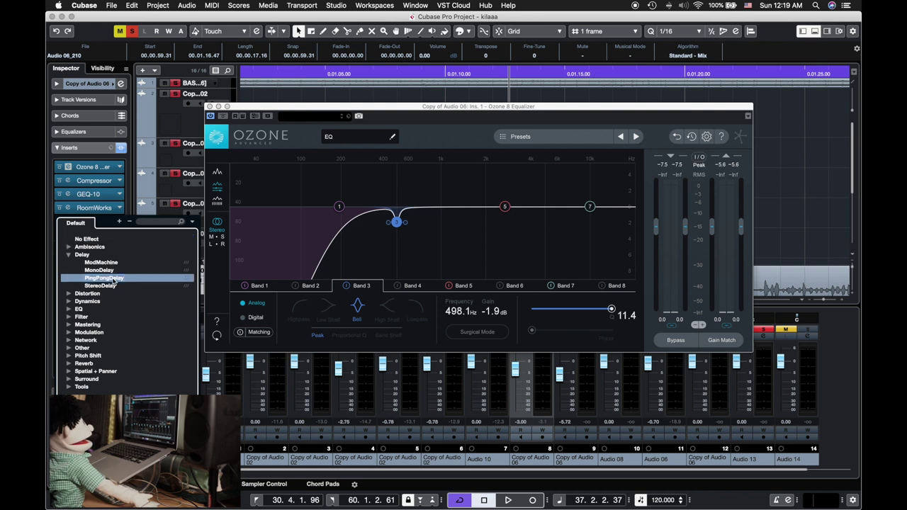
drag(546, 183, 528, 211)
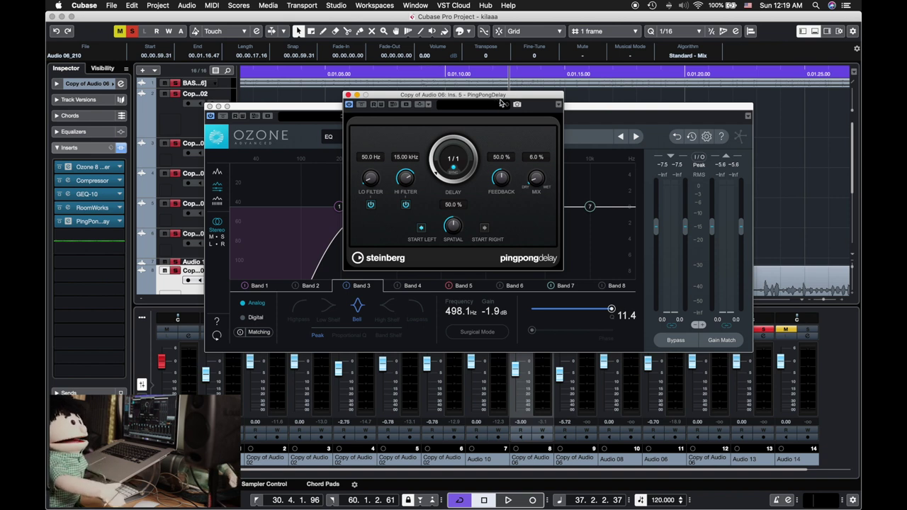
drag(501, 103, 496, 161)
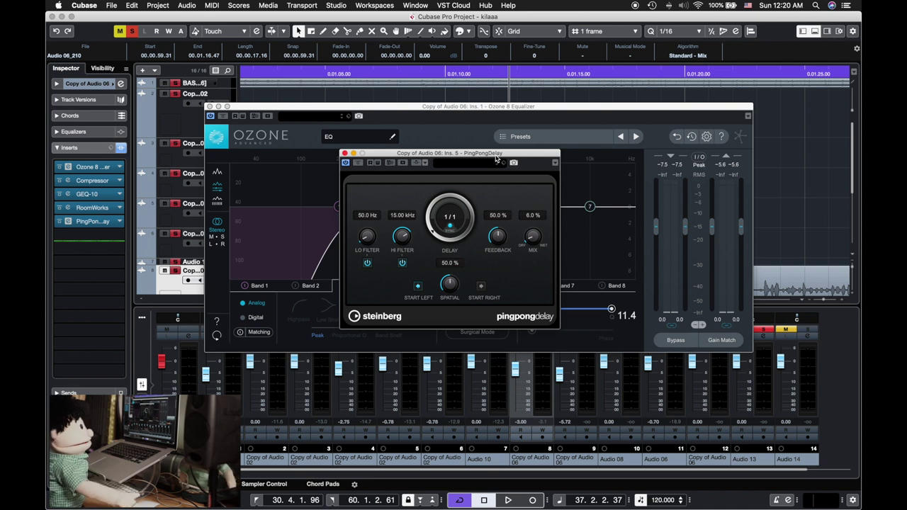
drag(473, 159, 441, 124)
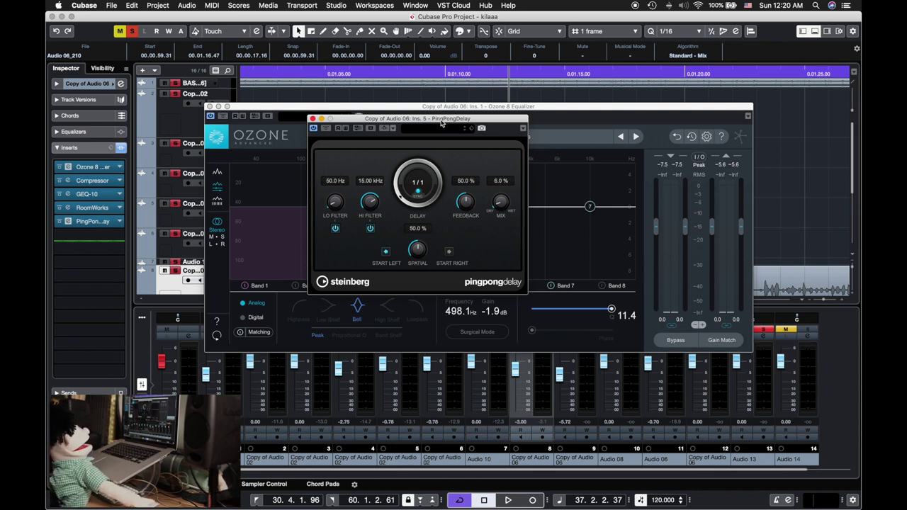
drag(441, 123, 438, 157)
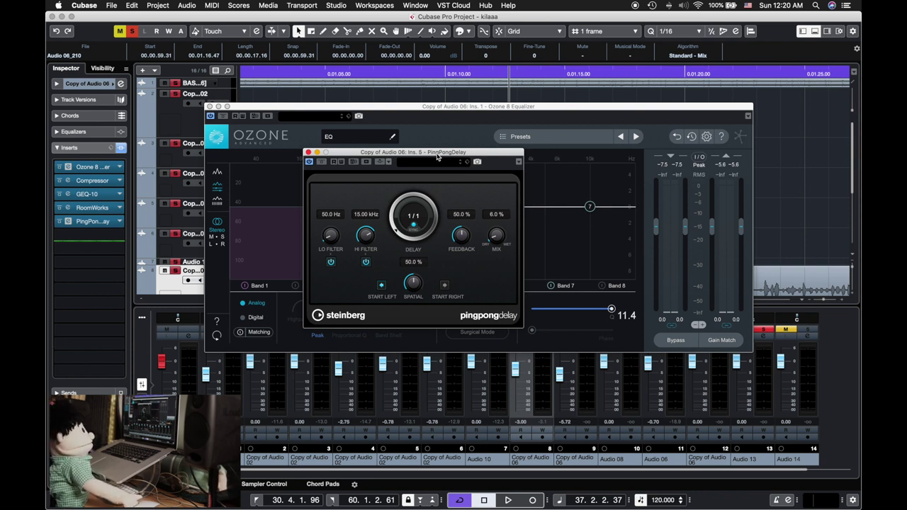
drag(438, 158, 453, 130)
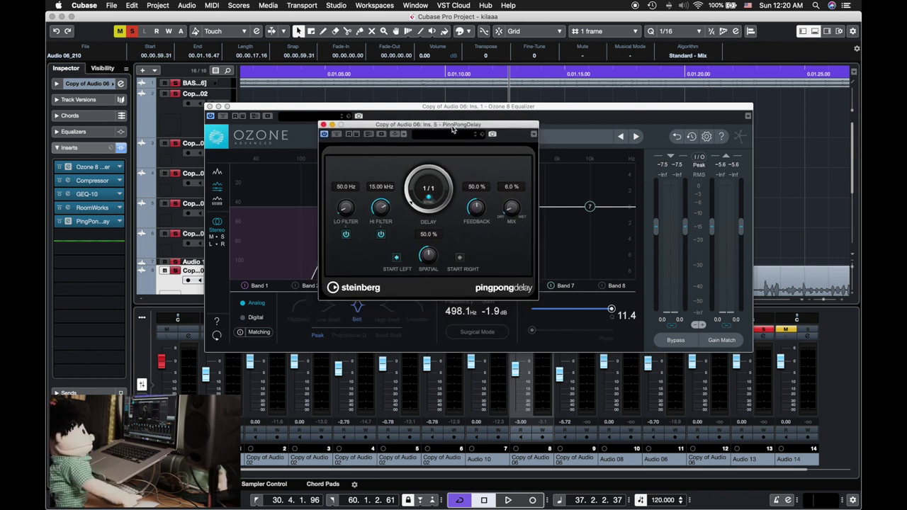
Step: Audition the delay and set its high filter to 11.90 kHz, feedback to 9 % and spatial to 49 %
key(space)
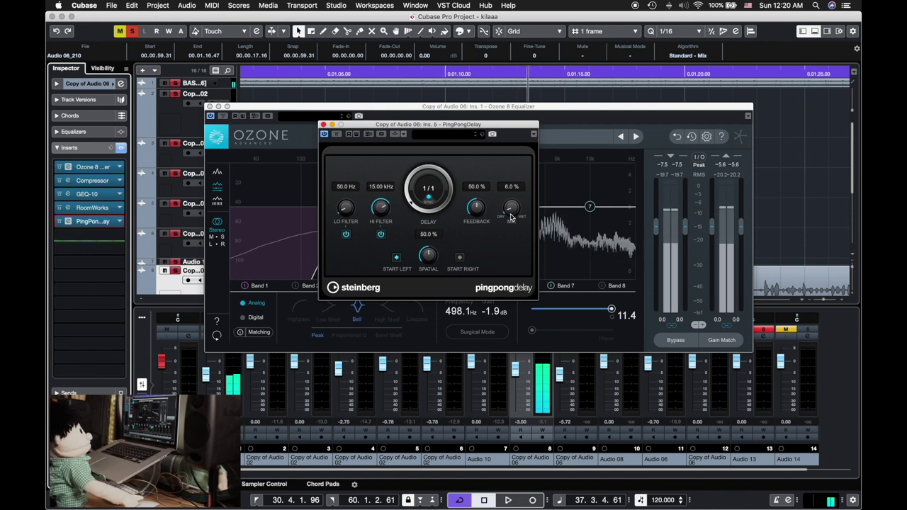
key(space)
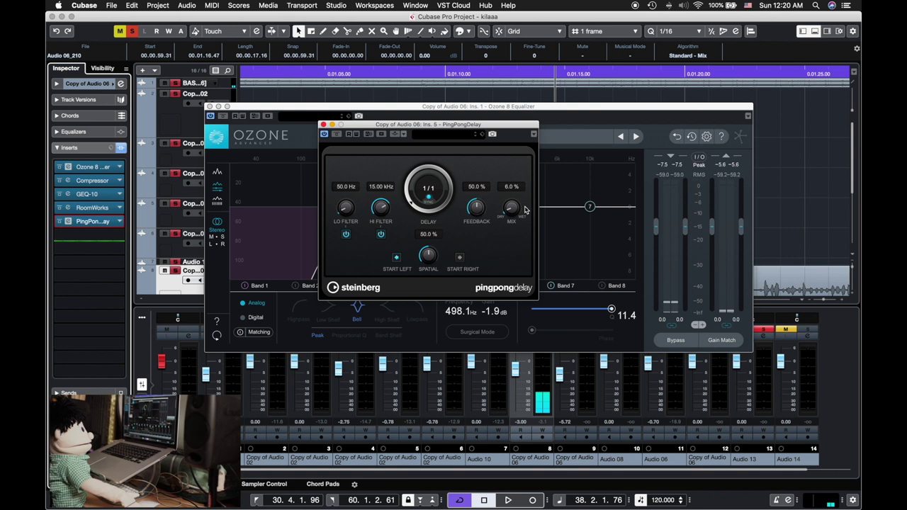
drag(480, 212, 476, 231)
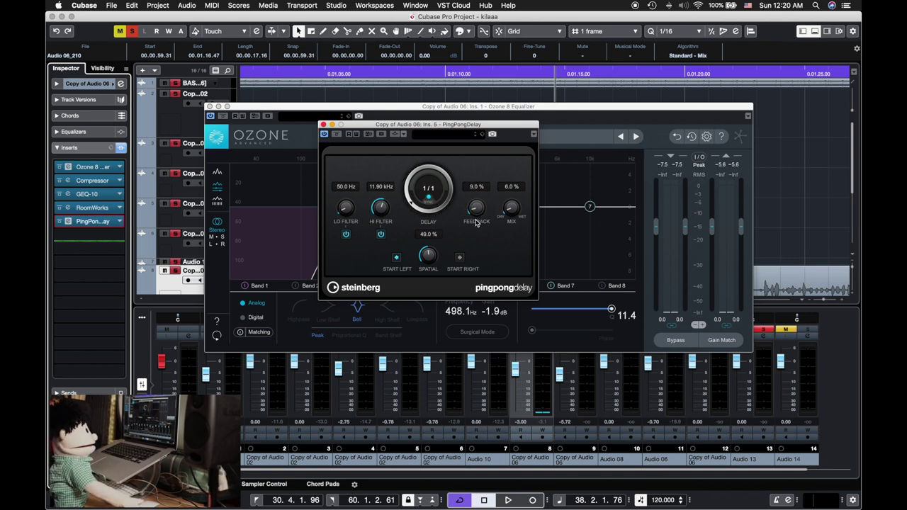
Step: Mute the beat track and set the PingPongDelay time to 1/4, auditioning the vocal on its own
click(164, 83)
key(space)
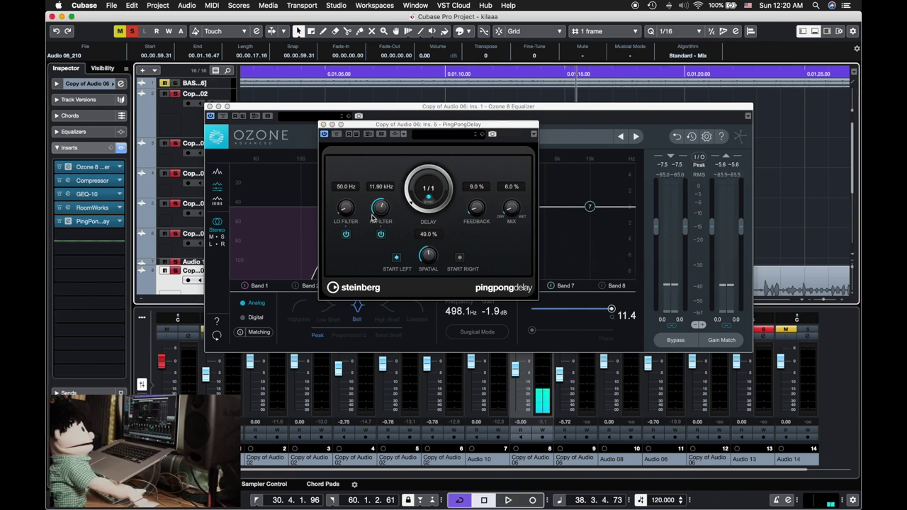
click(428, 188)
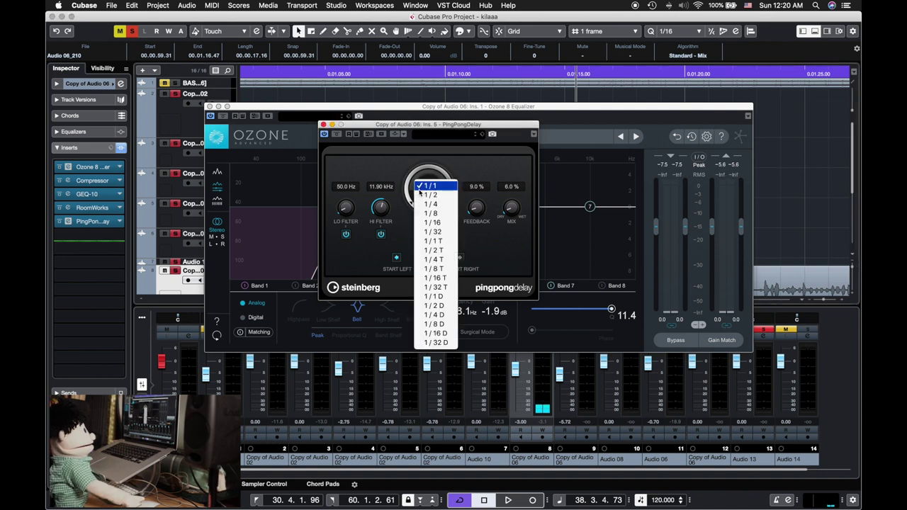
click(427, 190)
click(428, 192)
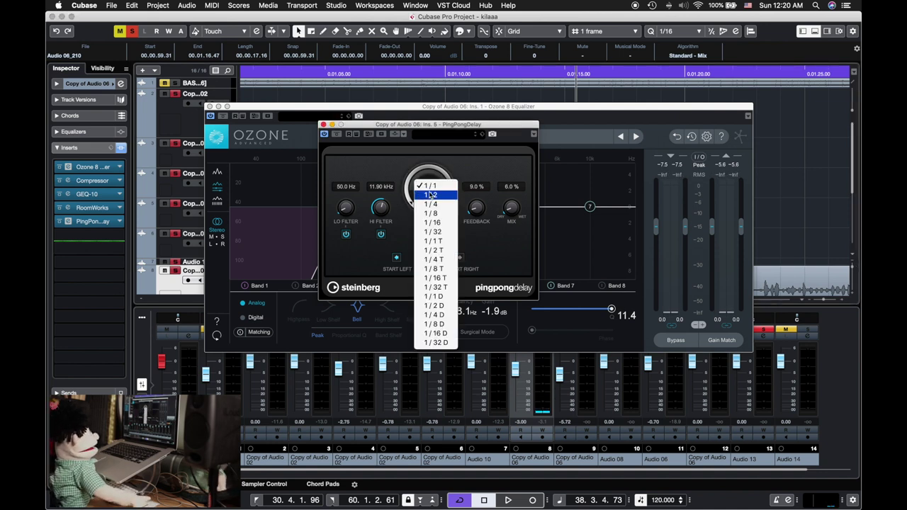
click(434, 204)
key(space)
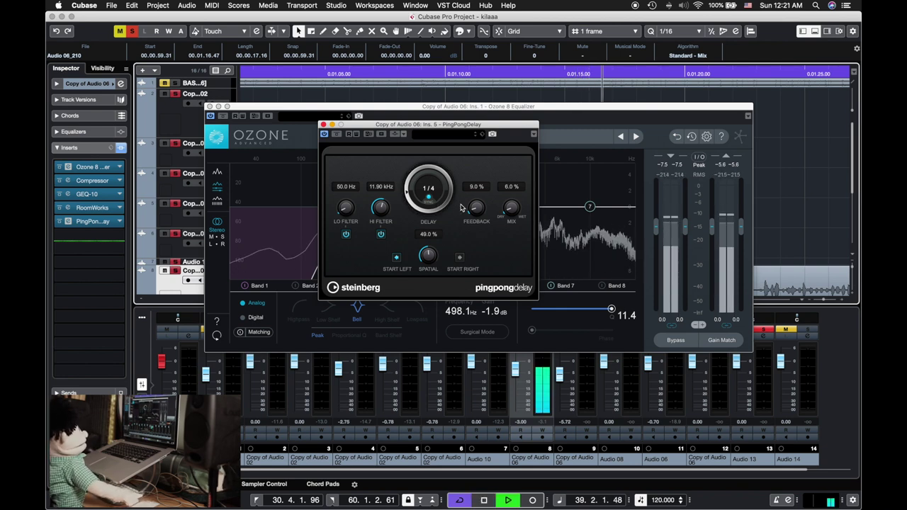
key(space)
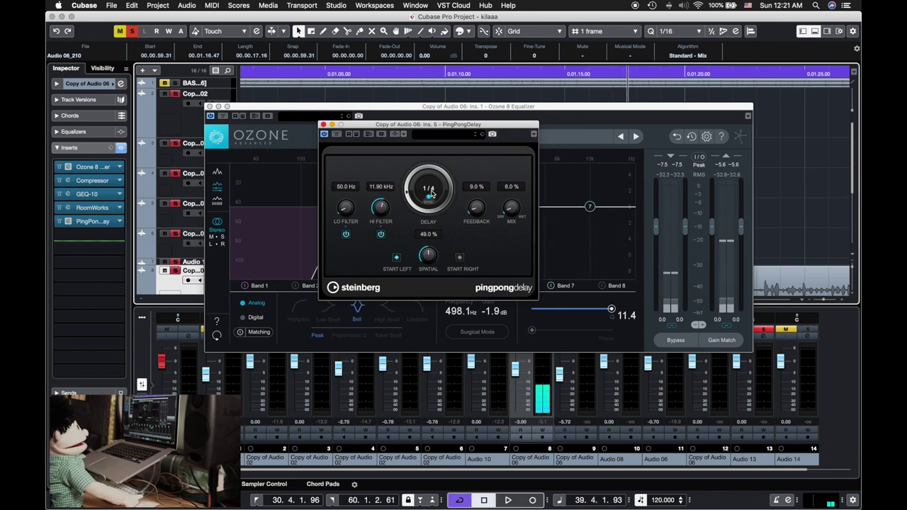
click(430, 193)
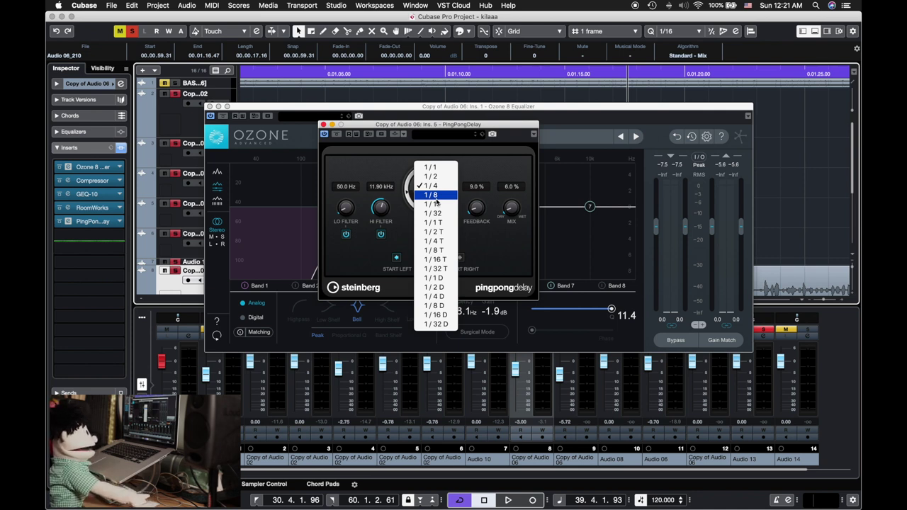
click(433, 195)
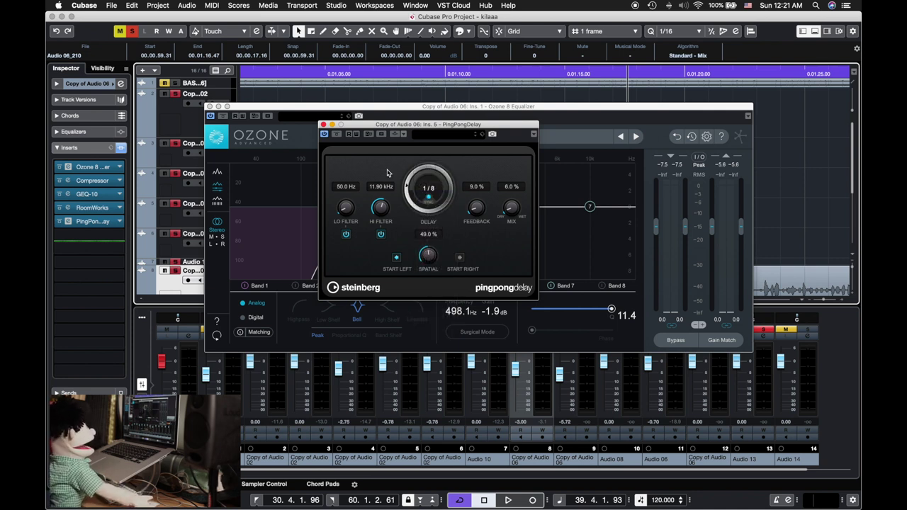
click(434, 182)
click(435, 182)
Step: Audition the vocal with the PingPongDelay at 1/4 and set its feedback to 0 %
key(space)
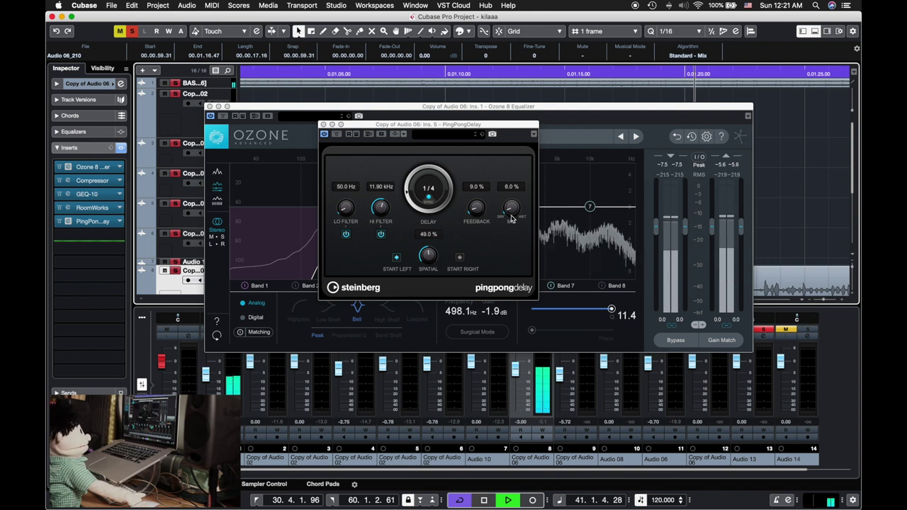
key(space)
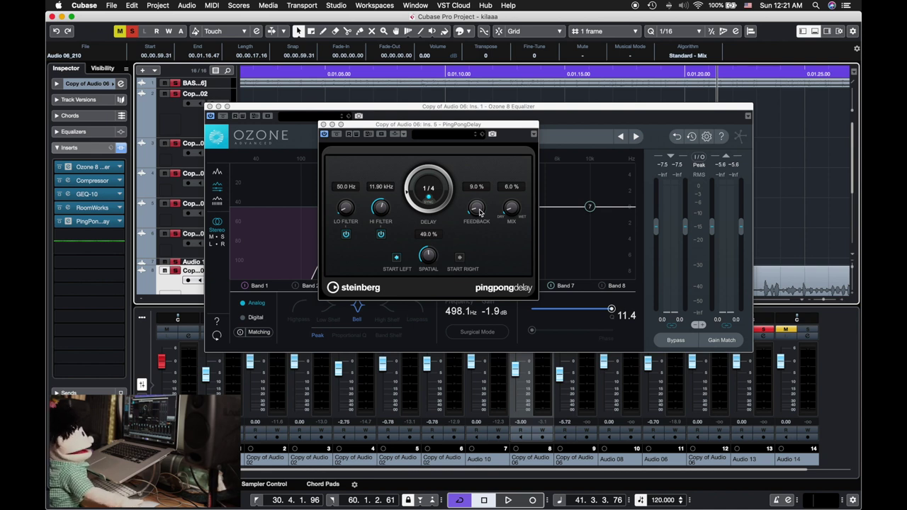
click(480, 211)
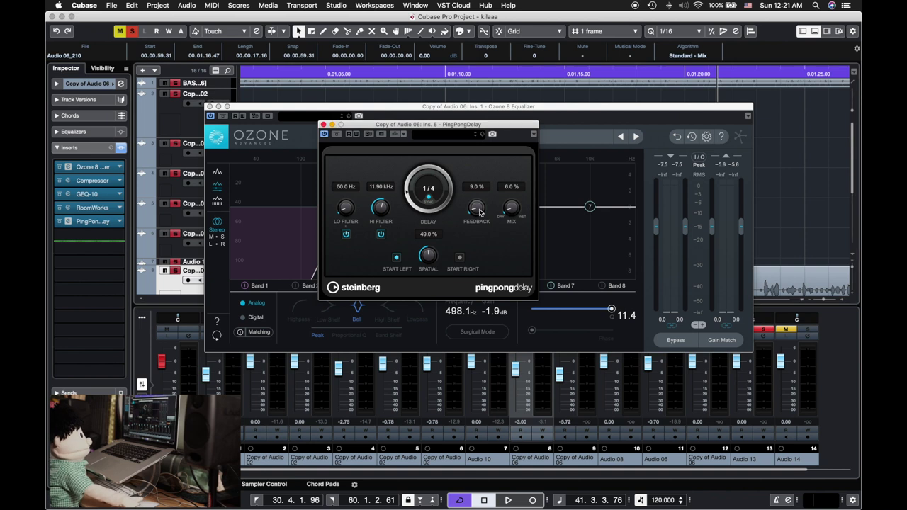
key(space)
key(space)
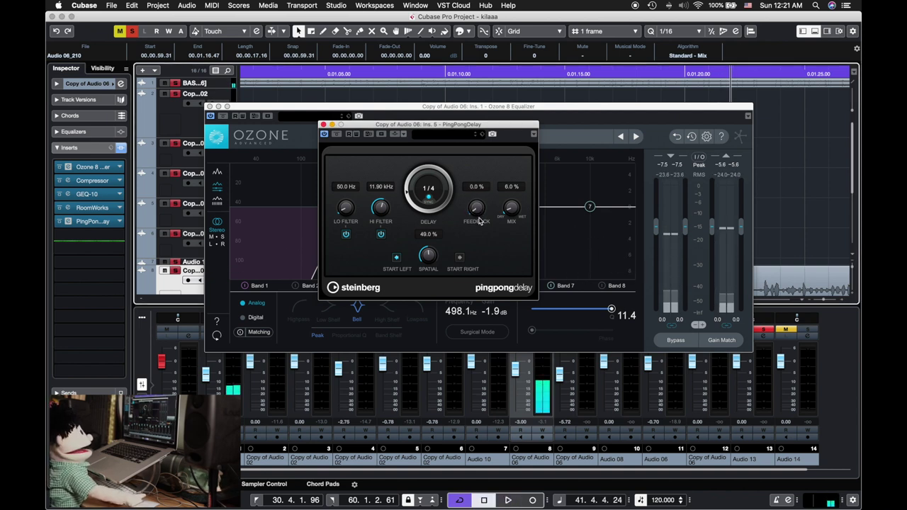
key(space)
key(space)
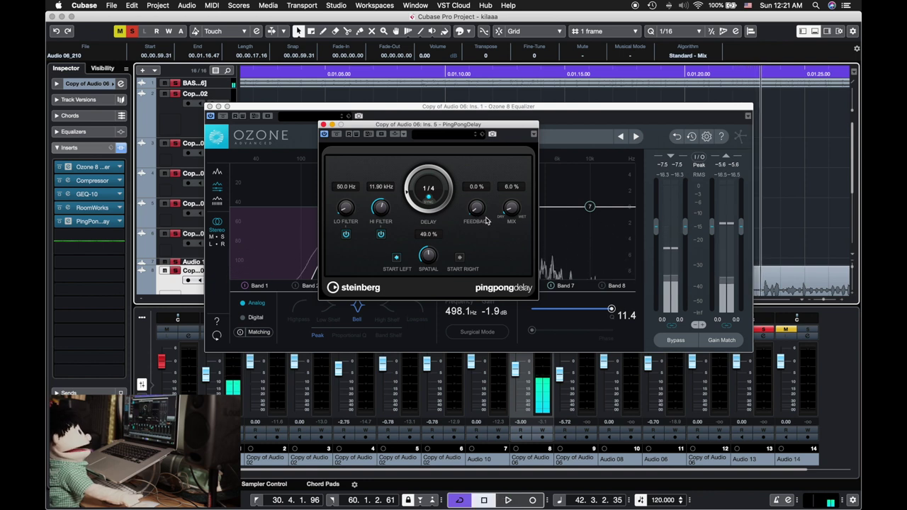
Step: Set the PingPongDelay mix to 1.5 % and audition the vocal
key(space)
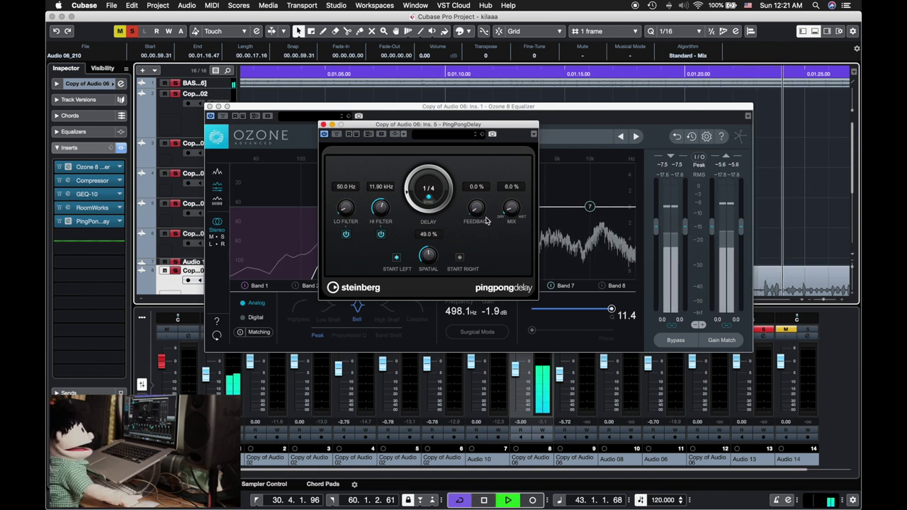
key(space)
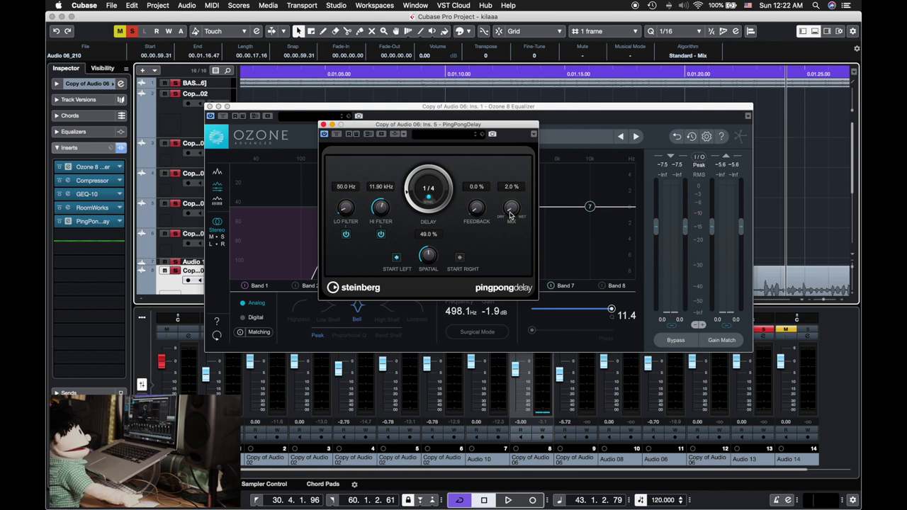
key(space)
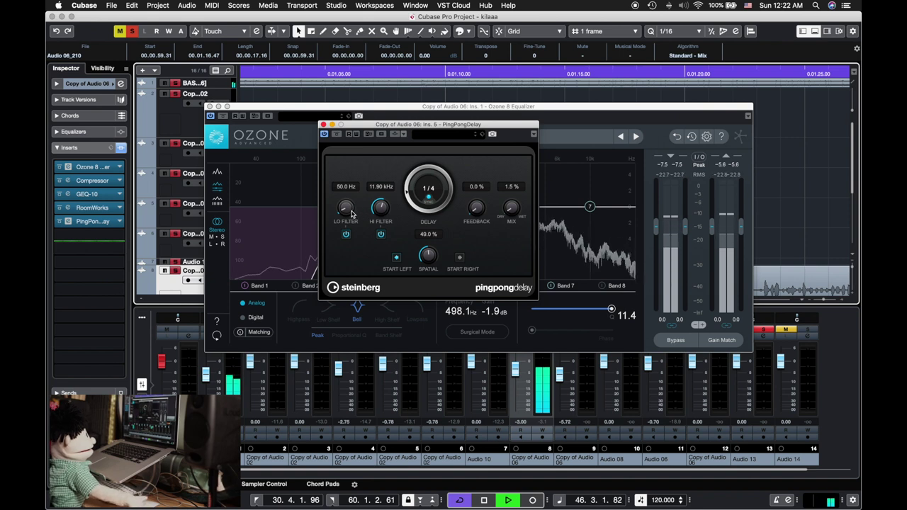
Step: Set the PingPongDelay high filter to 3.72 kHz and low filter to 10 Hz, auditioning the vocal
drag(381, 207, 378, 229)
key(space)
key(space)
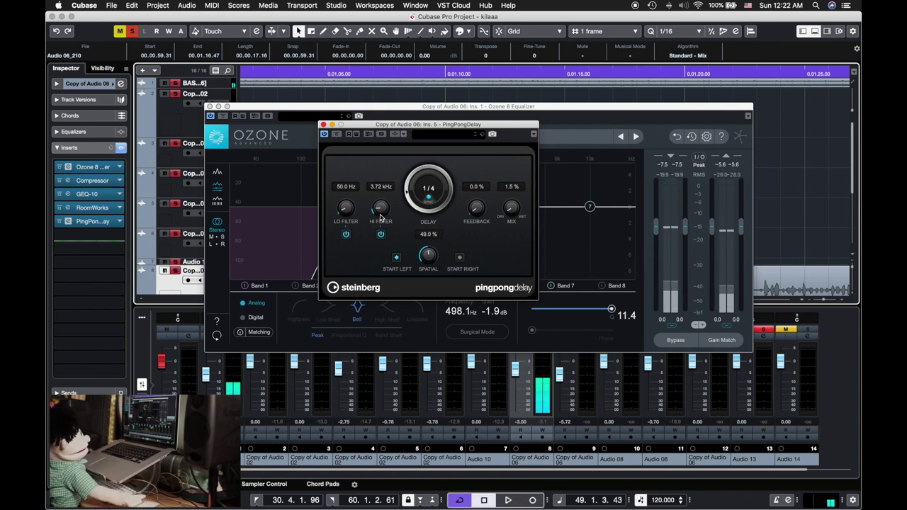
drag(345, 207, 341, 245)
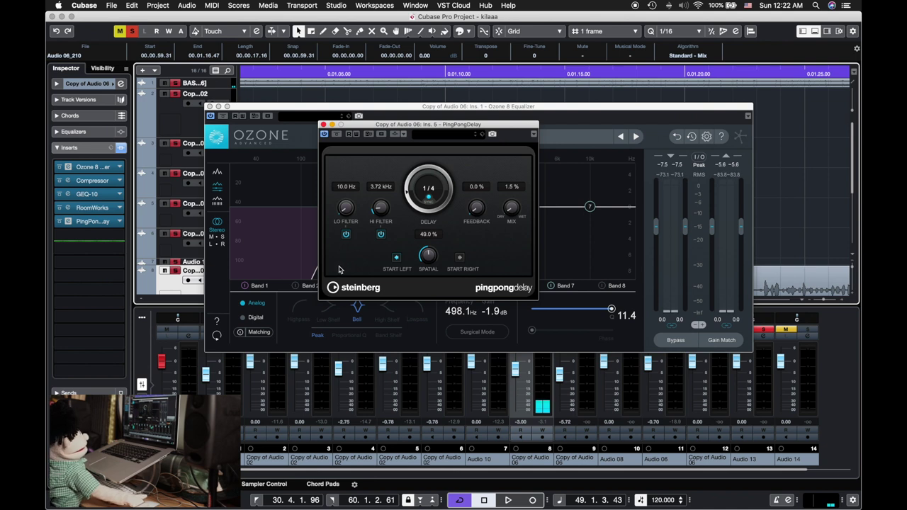
key(space)
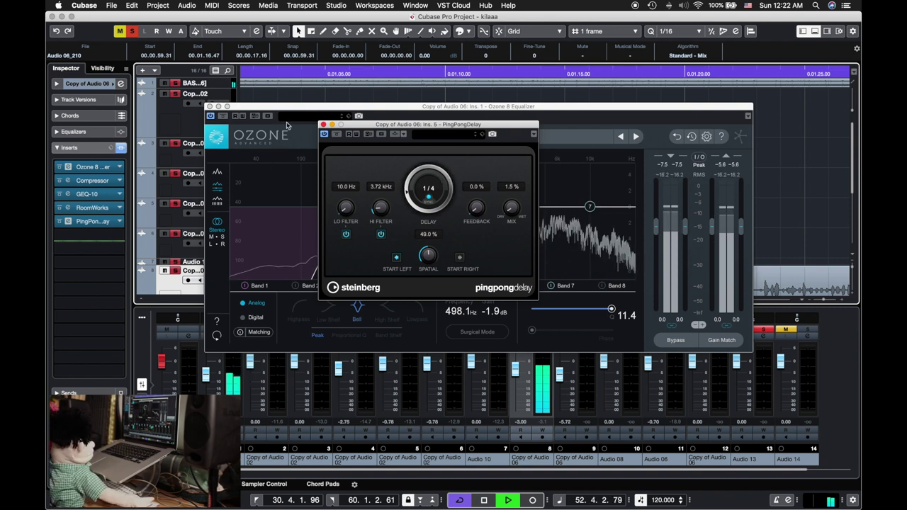
Step: Set the RoomWorks pre-delay to 67 ms, compare the vocal with the reverb bypassed and active, and close its window
click(89, 208)
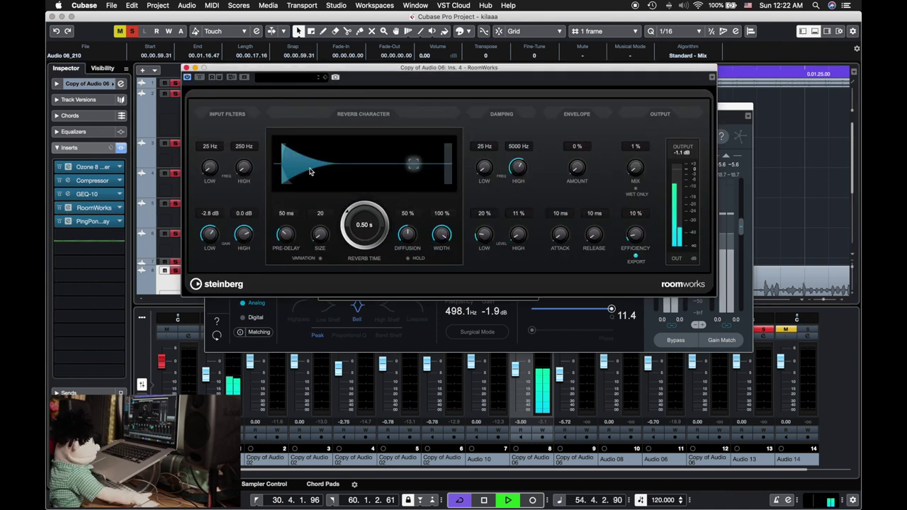
scroll(287, 237, up, 2)
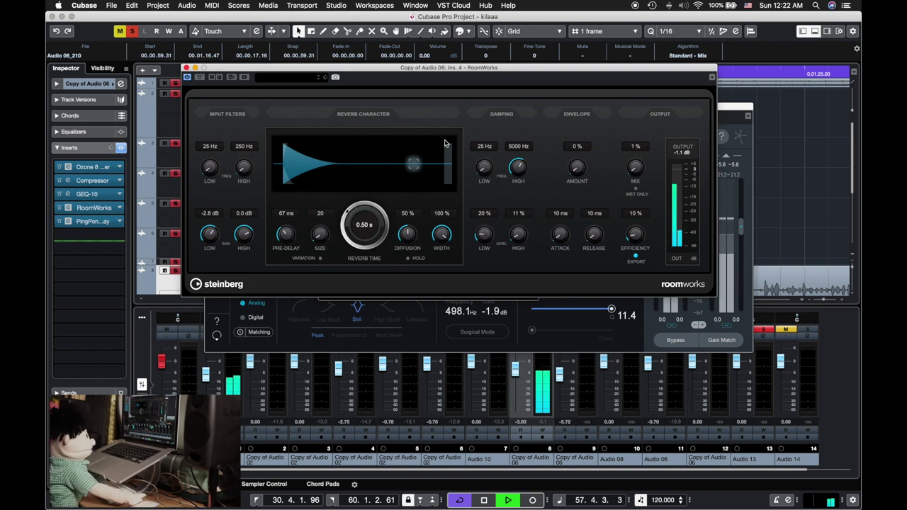
click(187, 76)
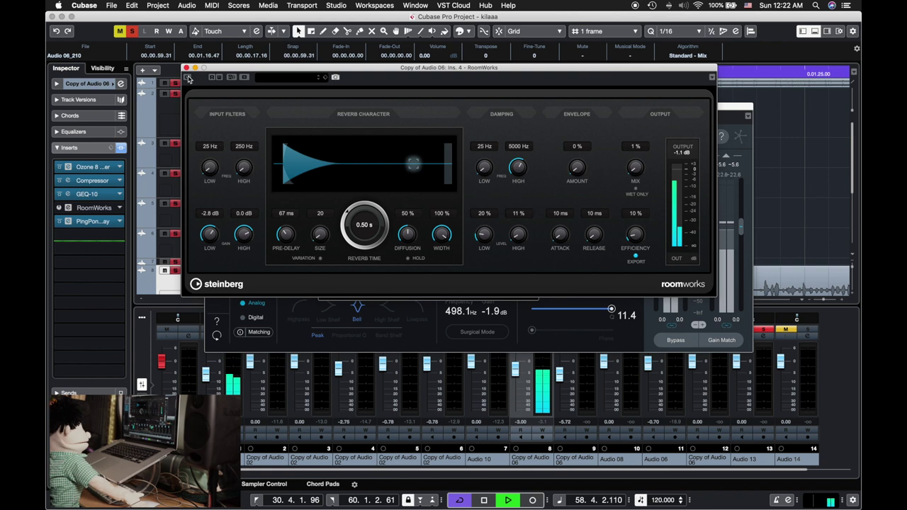
click(189, 78)
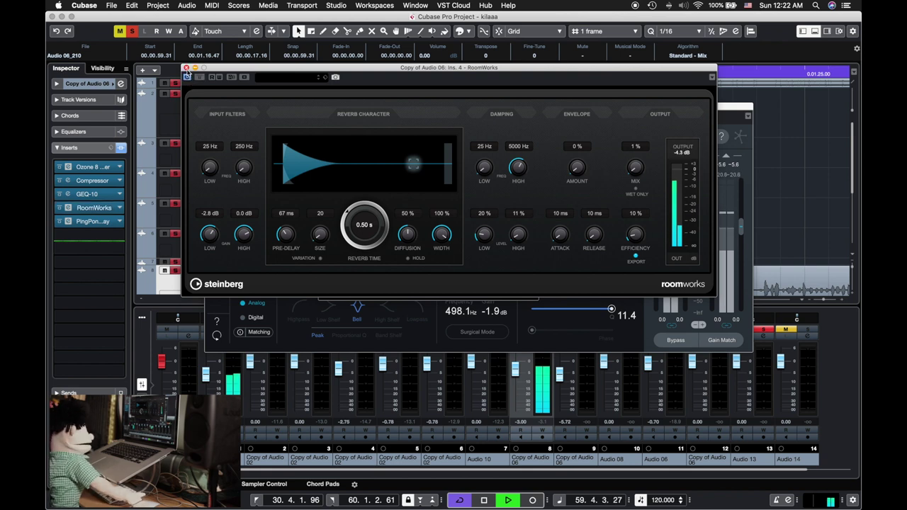
click(186, 68)
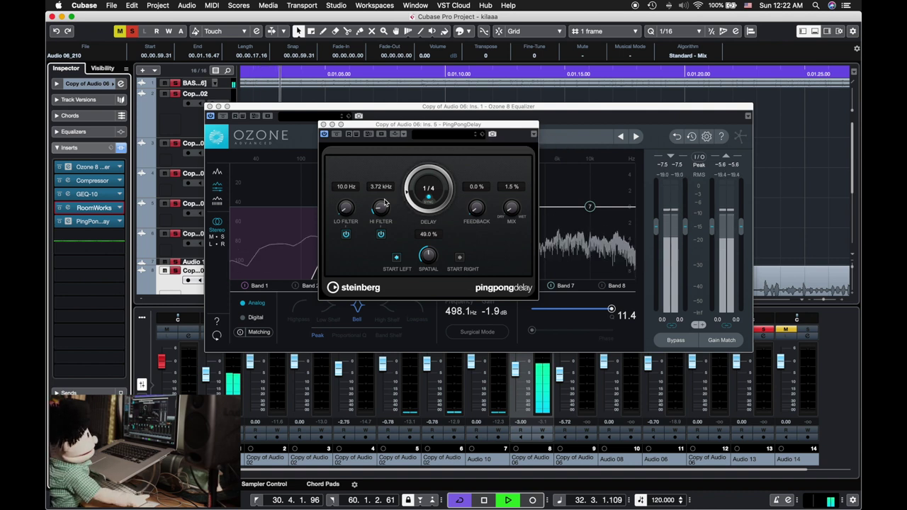
Step: Compare the vocal with PingPongDelay bypassed and active, and set its mix to 1 % and spatial to 27 %
click(324, 134)
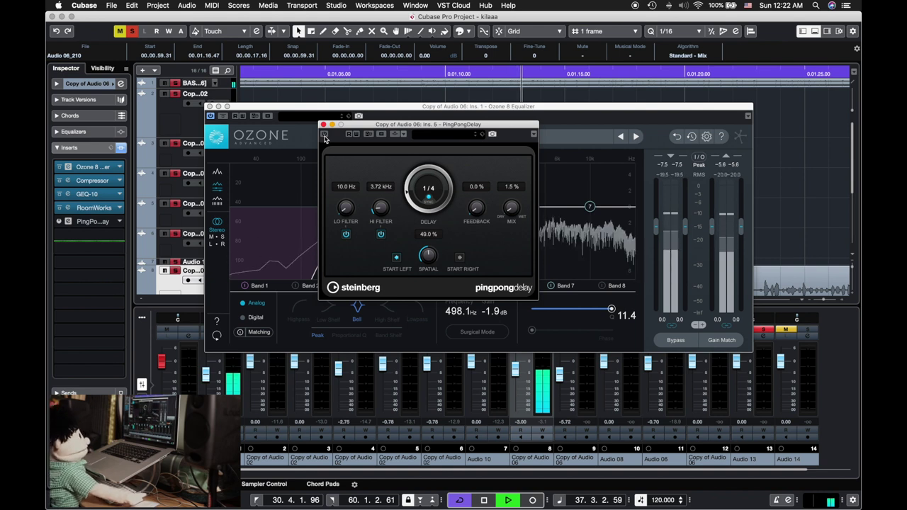
click(324, 134)
drag(514, 213, 514, 212)
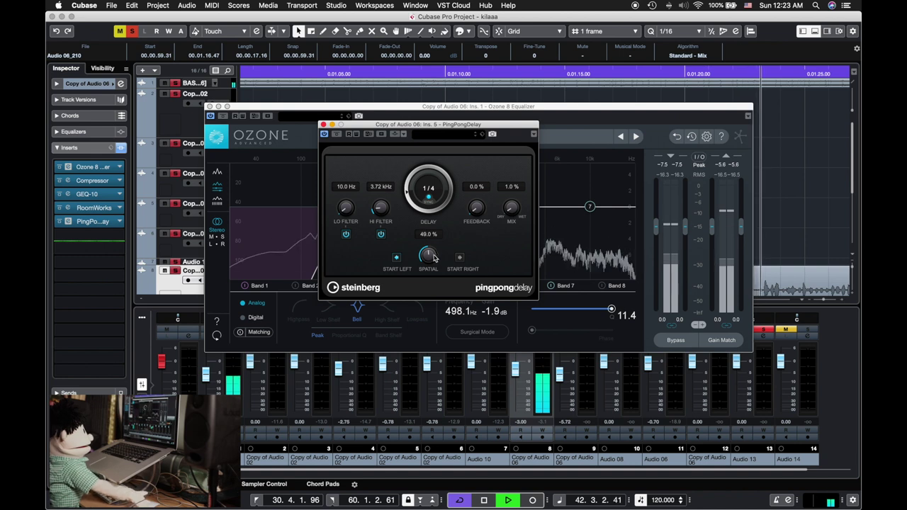
drag(433, 238, 421, 276)
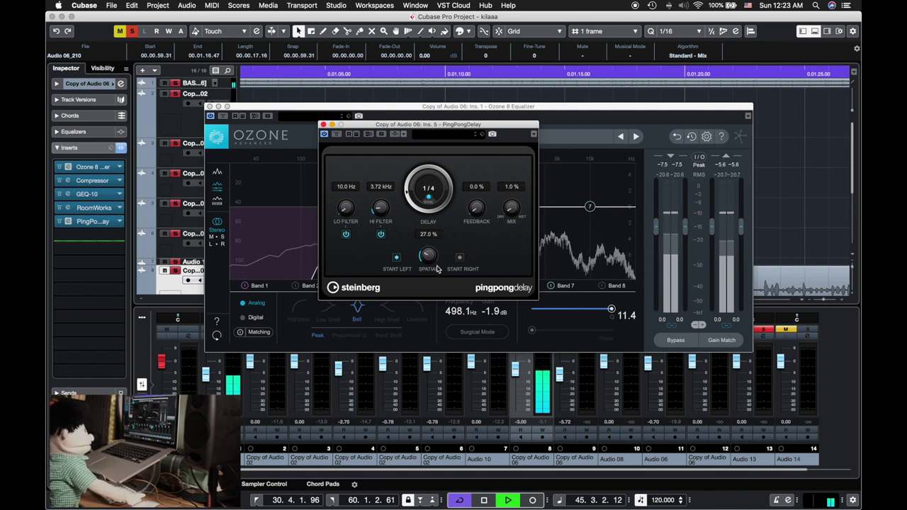